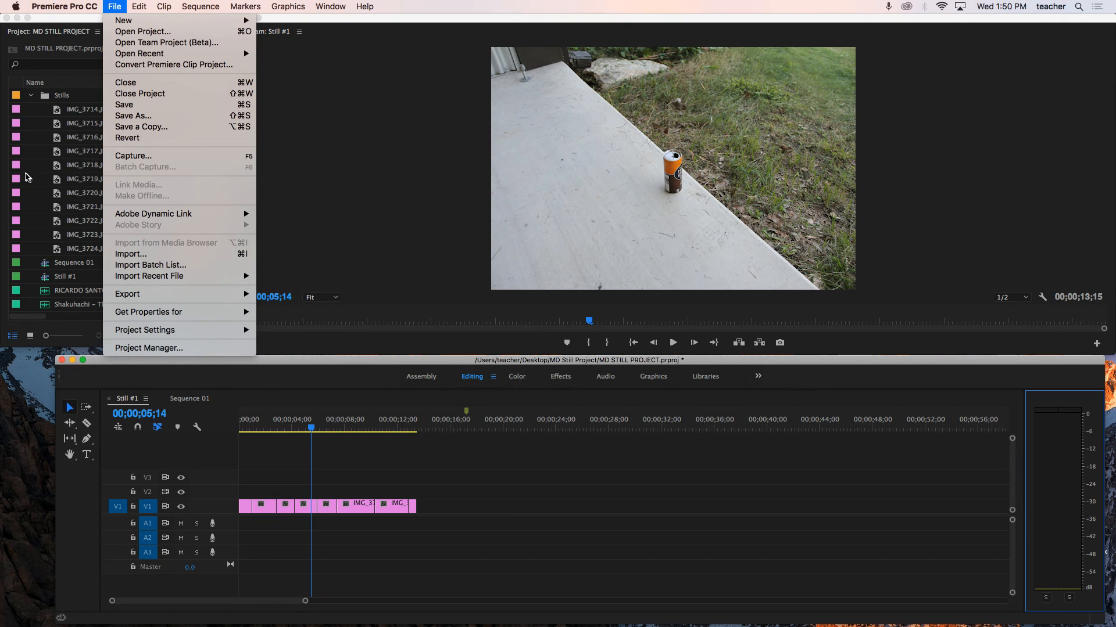
- Open IMG_3714.JPG in the Source Monitor and mark In and Out points around a short section
click(37, 172)
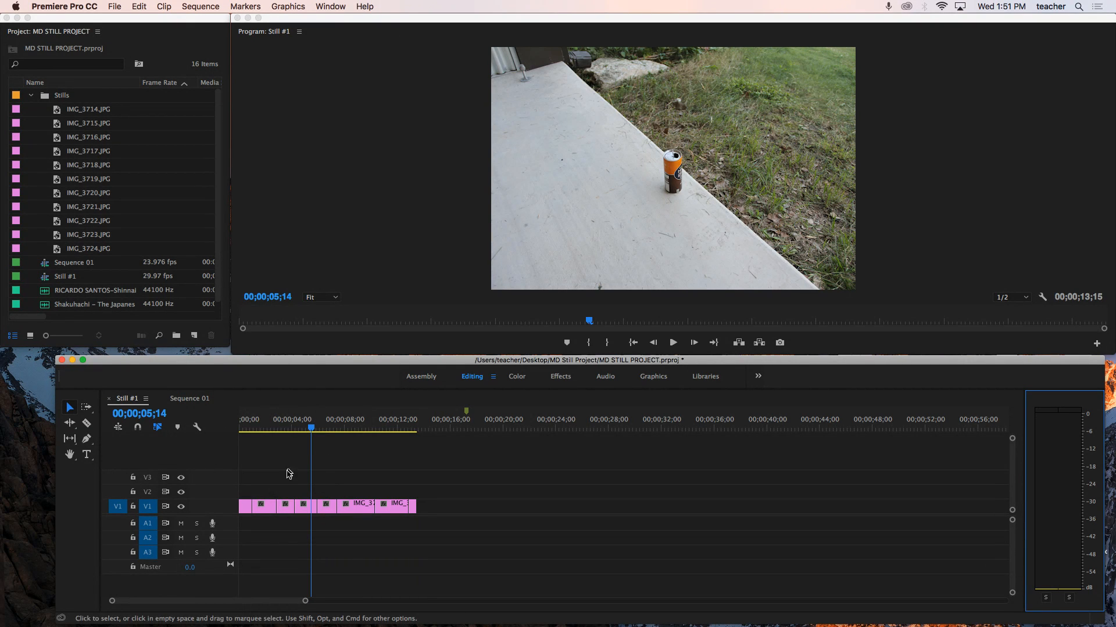
drag(307, 429, 223, 440)
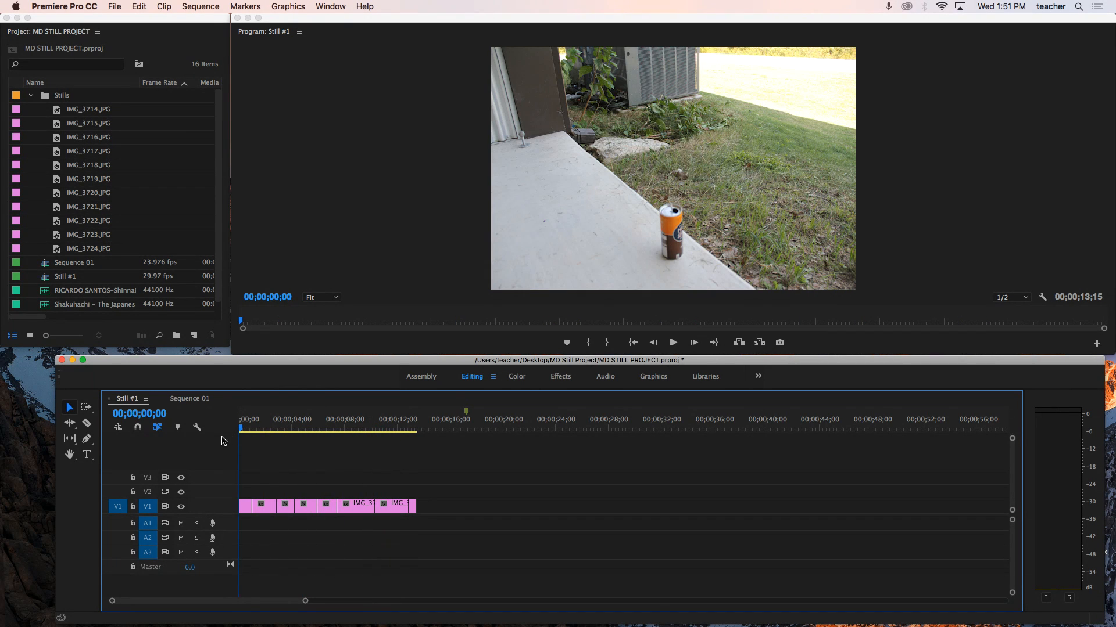
double_click(59, 111)
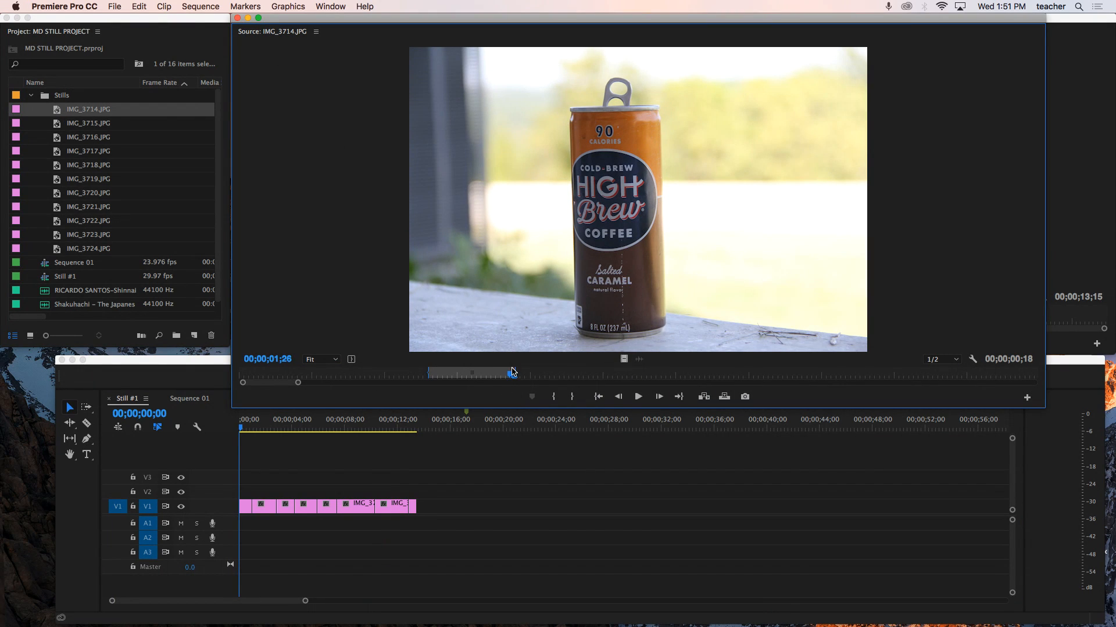
drag(512, 375, 560, 377)
key(i)
drag(560, 376, 589, 380)
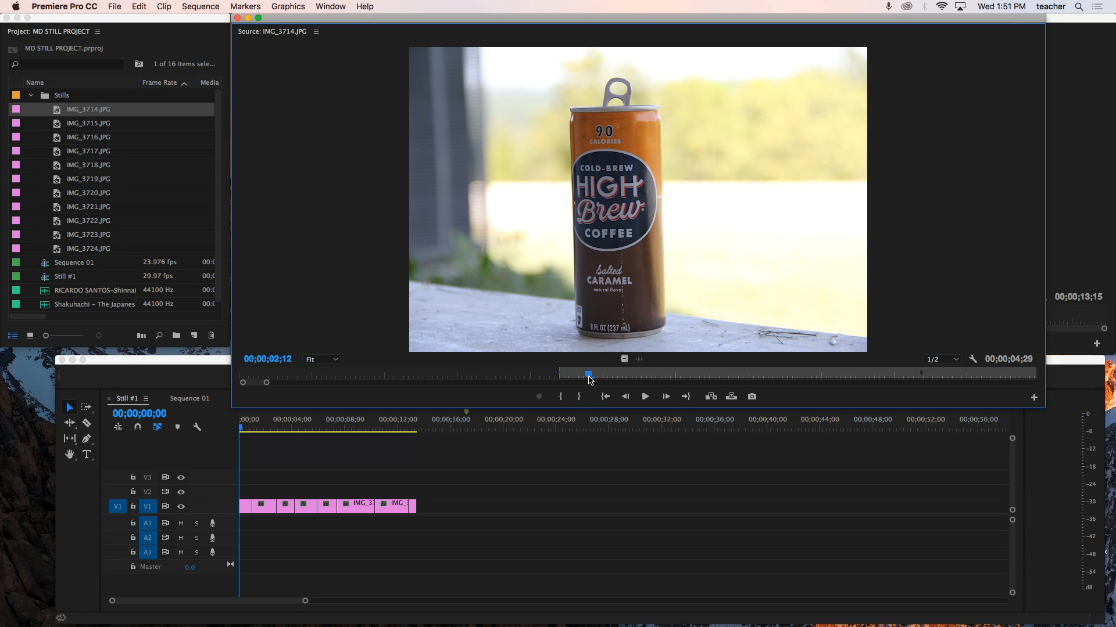
key(o)
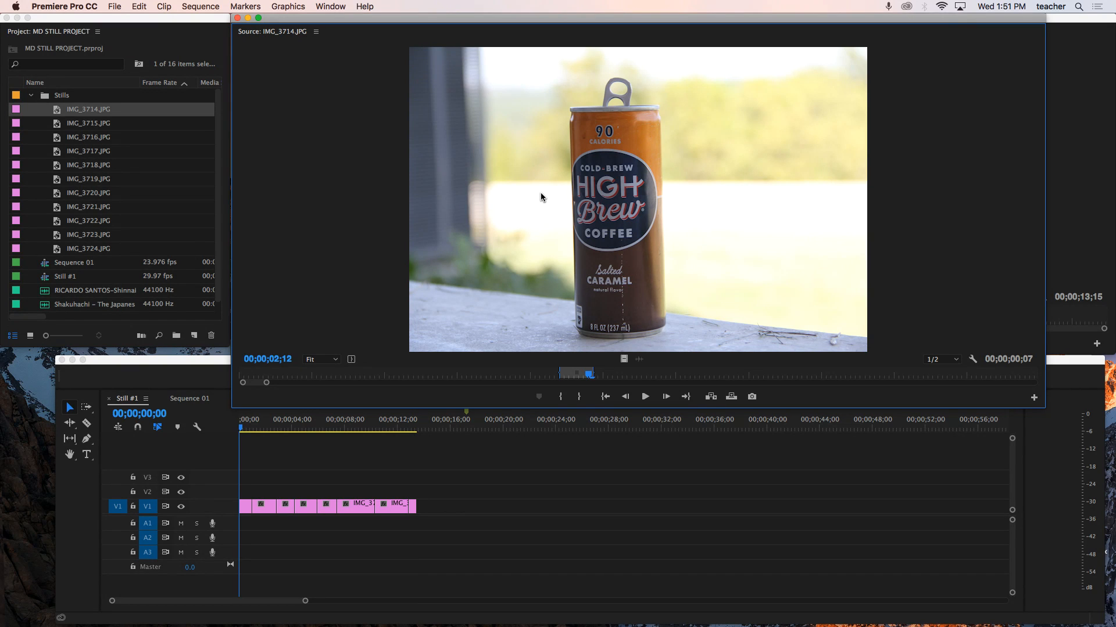
- Drop the marked section after the last clip in V1 and undo the placement
drag(540, 197, 428, 508)
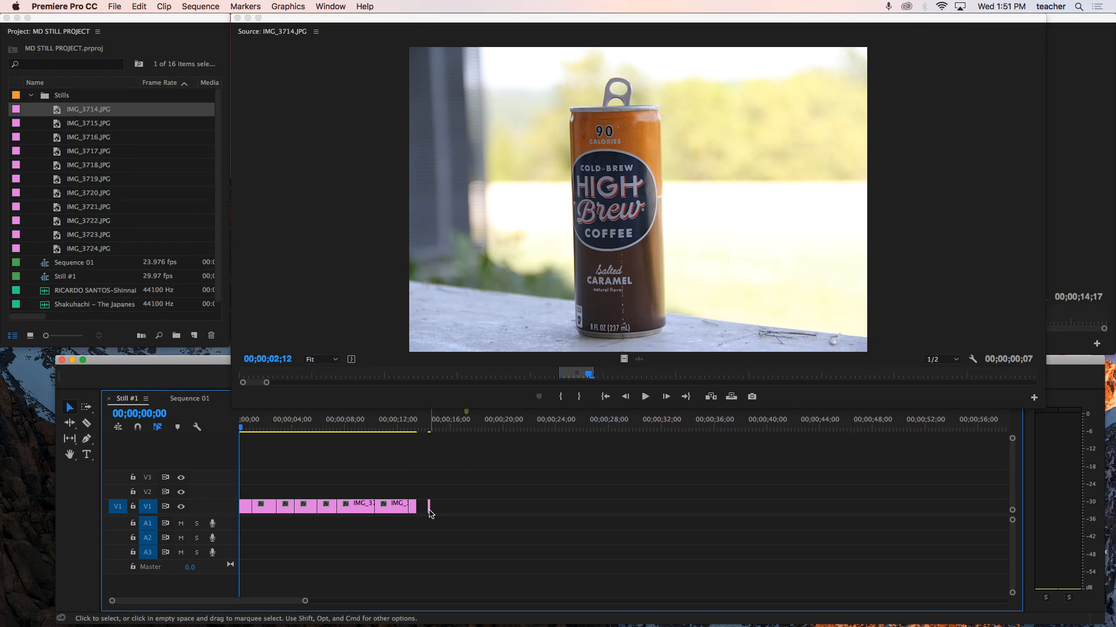
key(super+z)
- Extend the source Out point to lengthen the marked section
drag(592, 375, 718, 376)
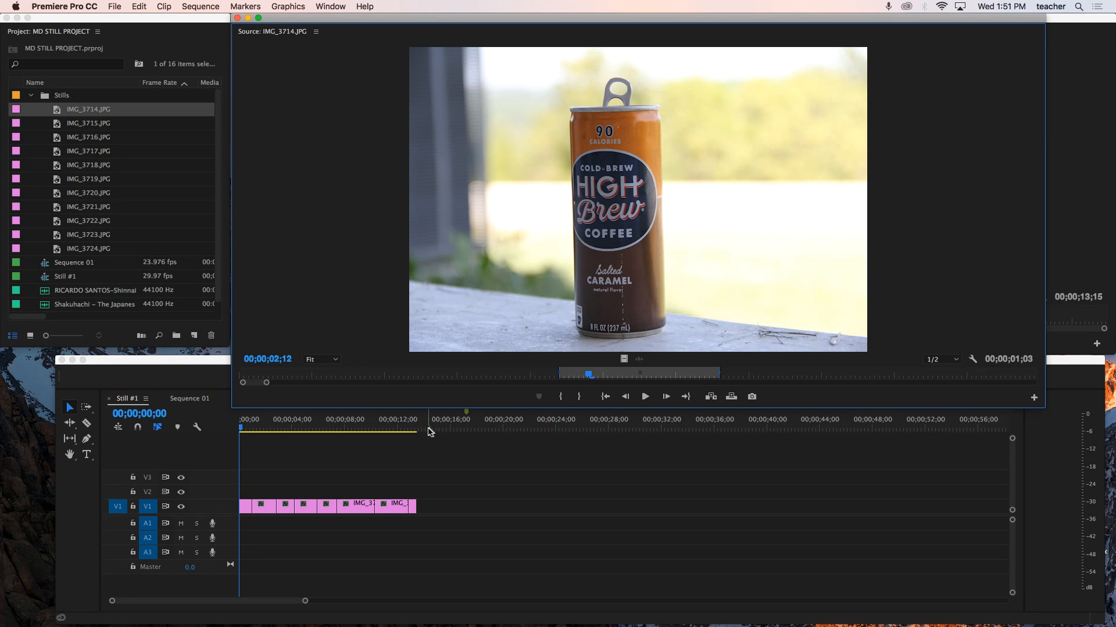
drag(468, 433, 457, 436)
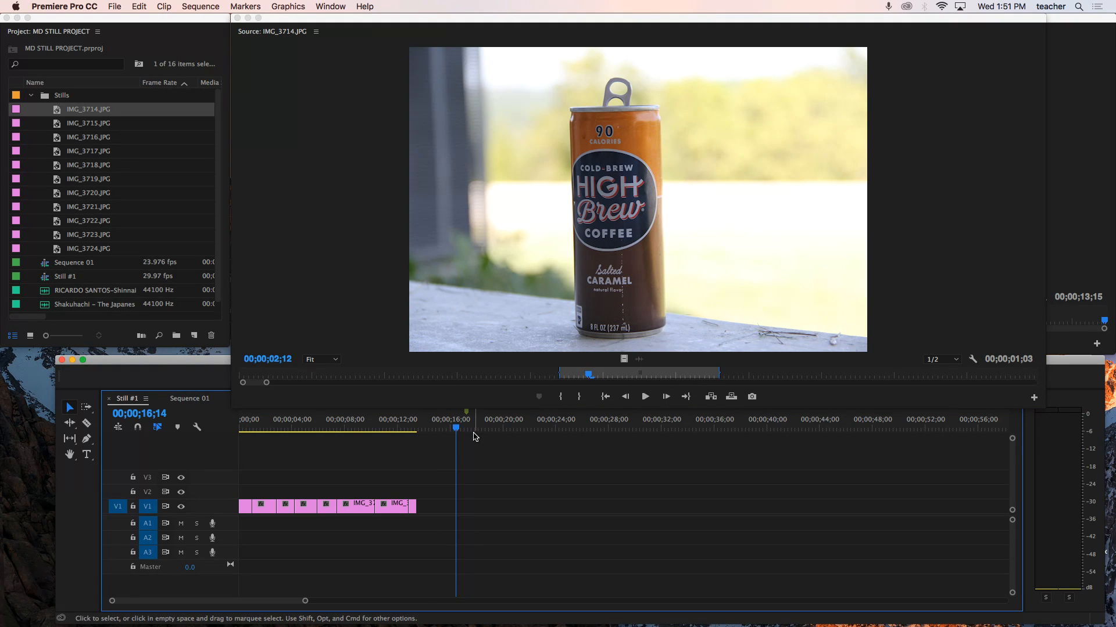
key(period)
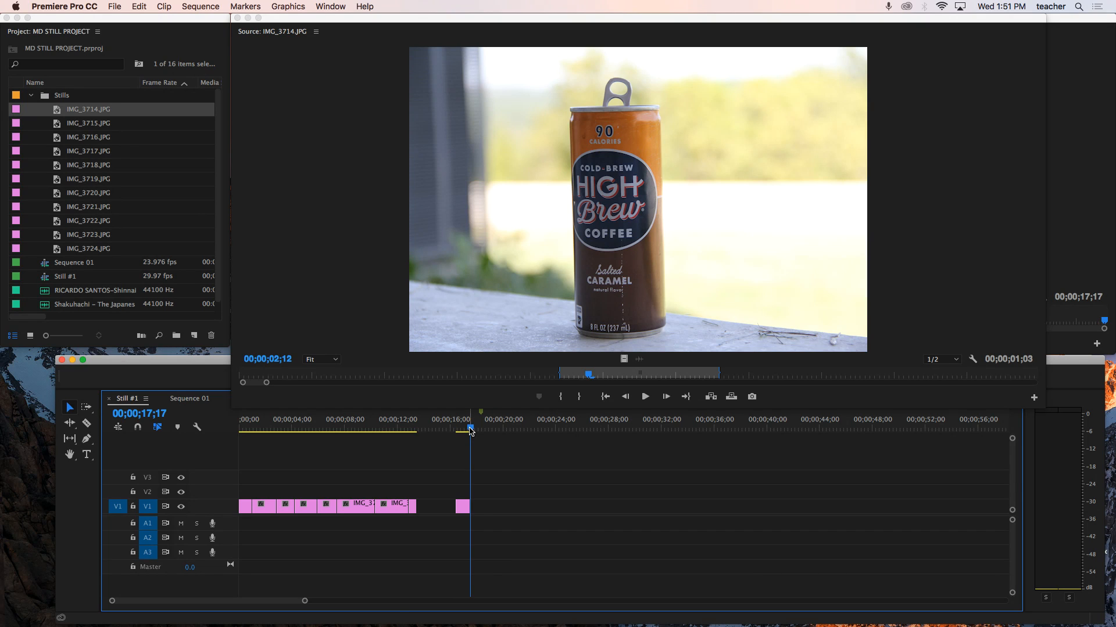
key(period)
key(period)
key(period)
key(period)
key(period)
drag(570, 493, 453, 509)
key(Delete)
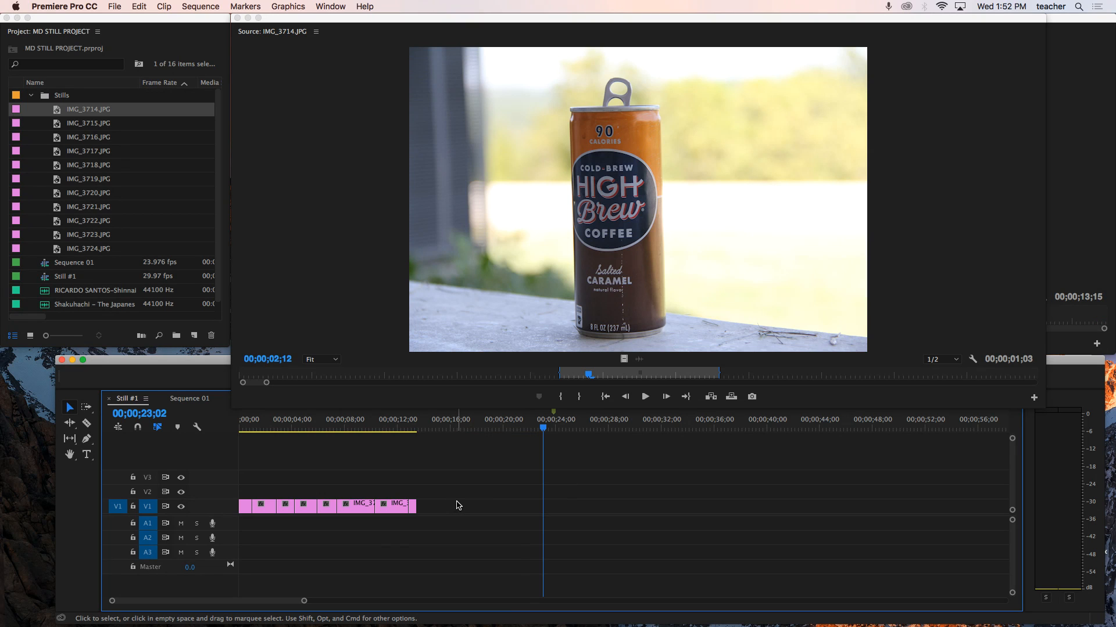
key(period)
key(period)
key(period)
key(period)
key(period)
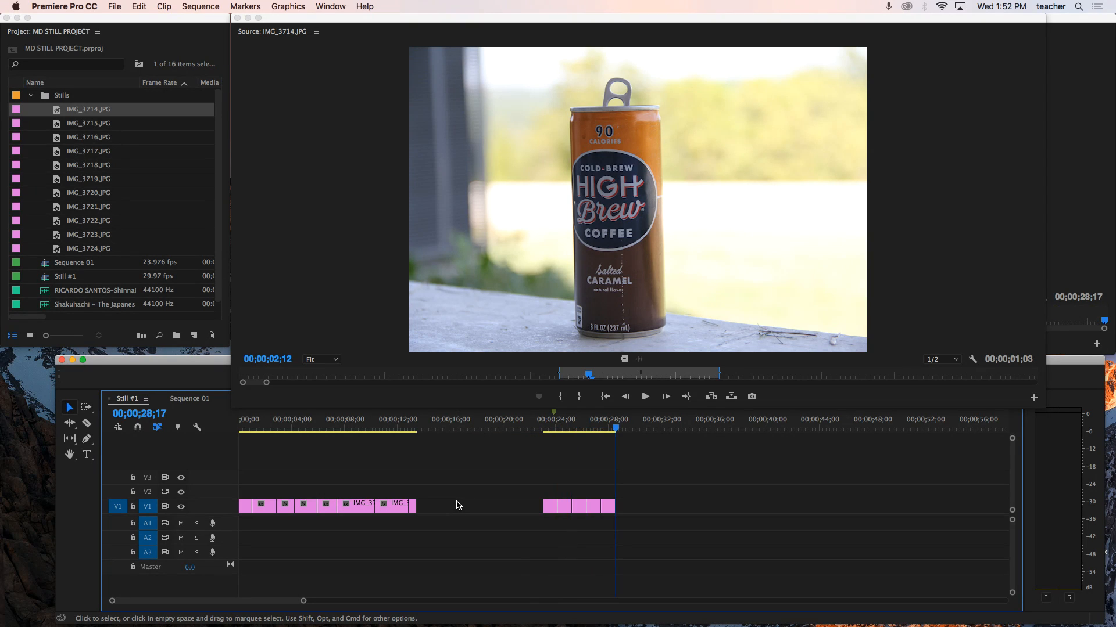
mouse_move(639, 478)
mouse_down()
mouse_move(575, 494)
mouse_move(540, 520)
mouse_up()
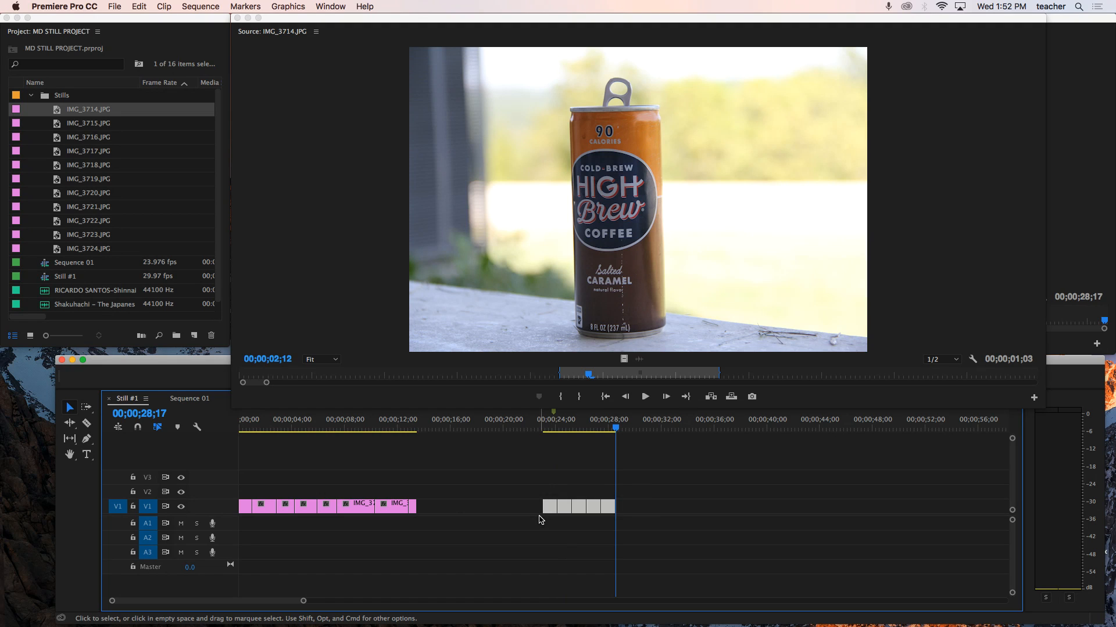
key(Delete)
- Try lengthening the last clip in V1 and undo the change
drag(616, 430, 375, 433)
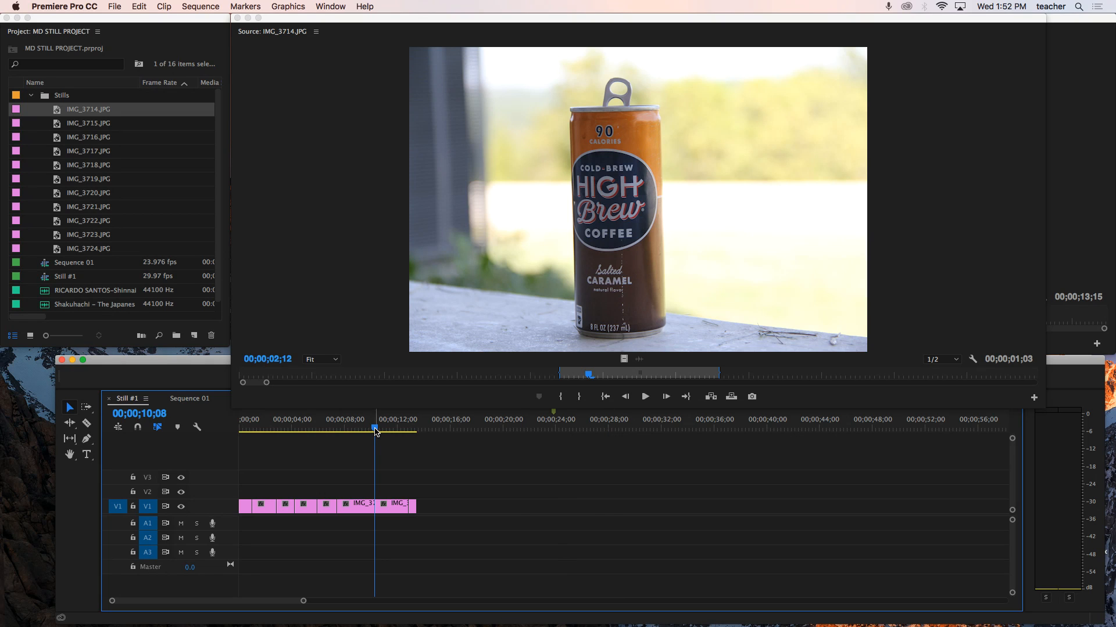
drag(375, 433, 389, 431)
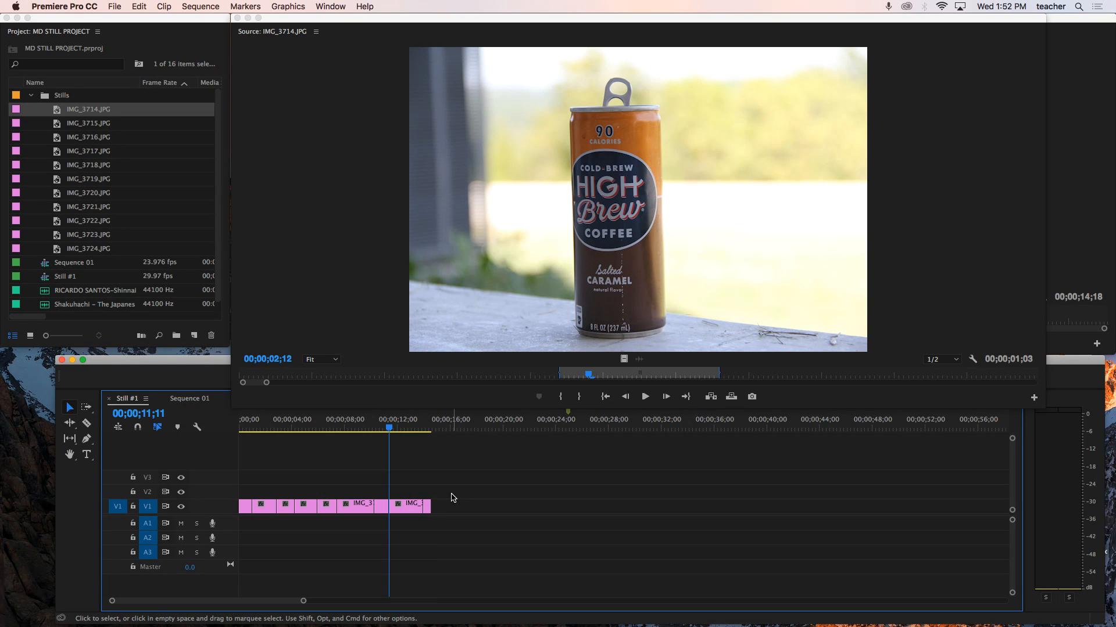
key(super+z)
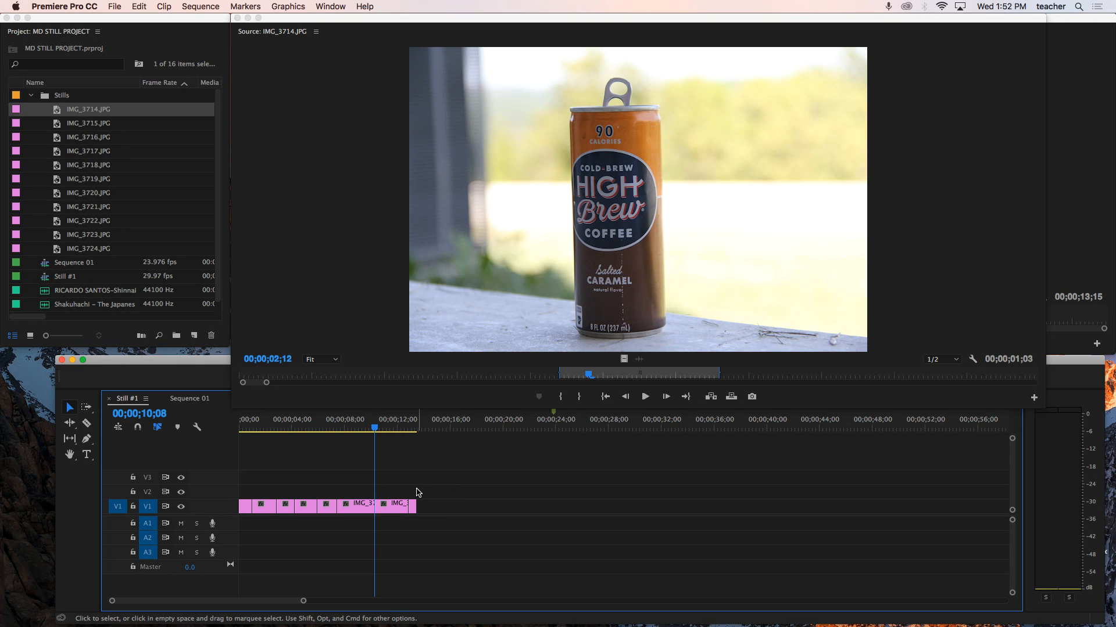
- Move the playhead to the next edit point in the sequence
key(Down)
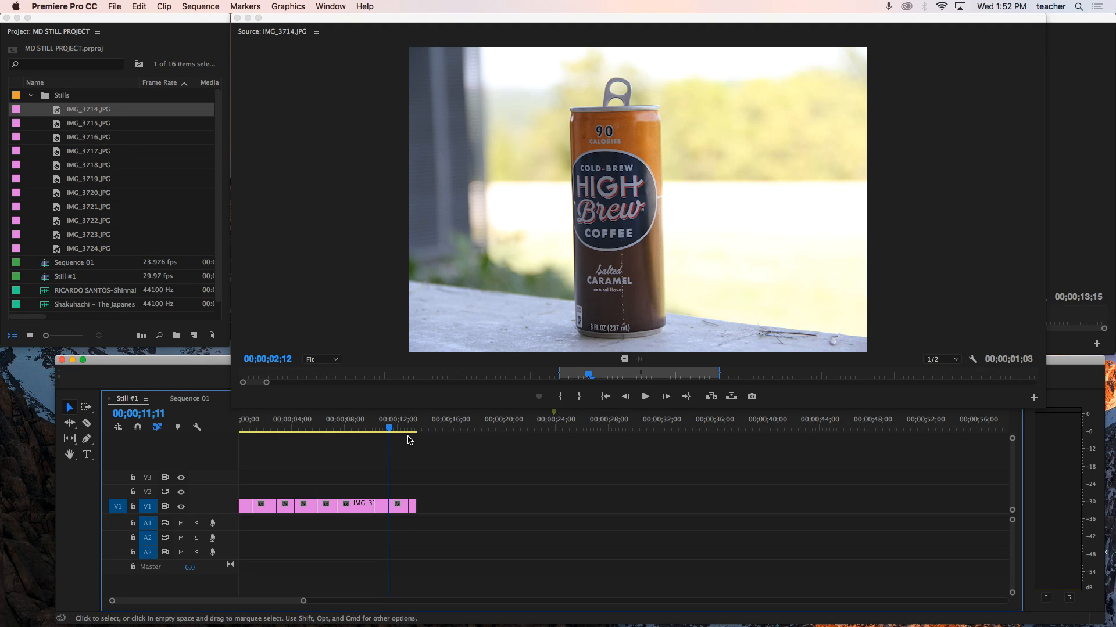
mouse_move(389, 430)
mouse_down()
mouse_move(381, 436)
mouse_move(396, 433)
mouse_up()
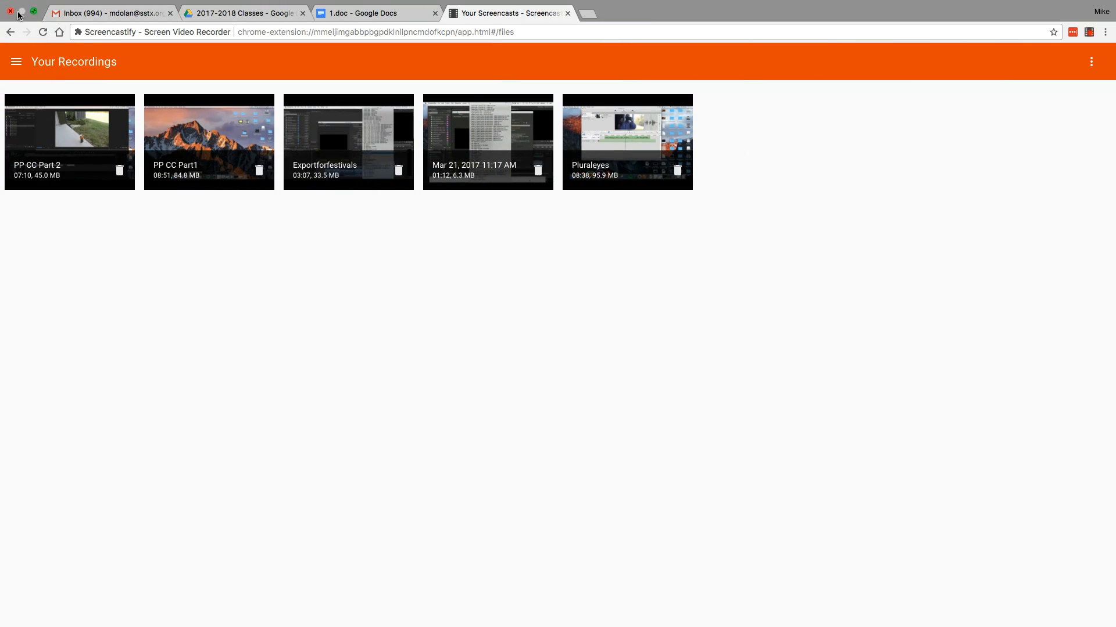
- Hide the browser window and open the MD Still Project folder on the desktop
click(34, 11)
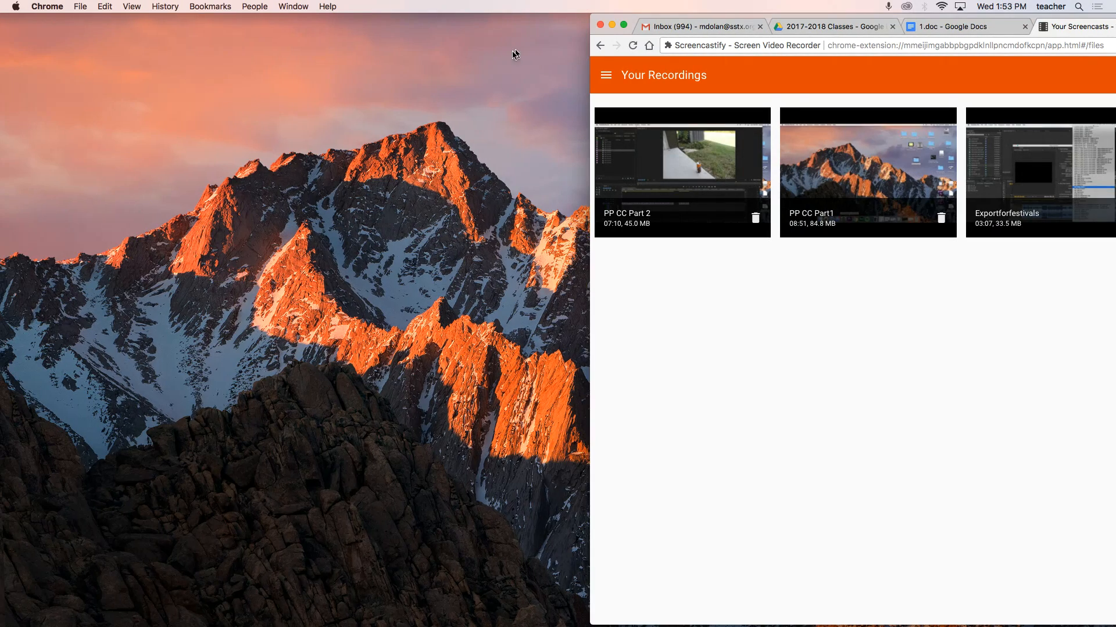
click(612, 25)
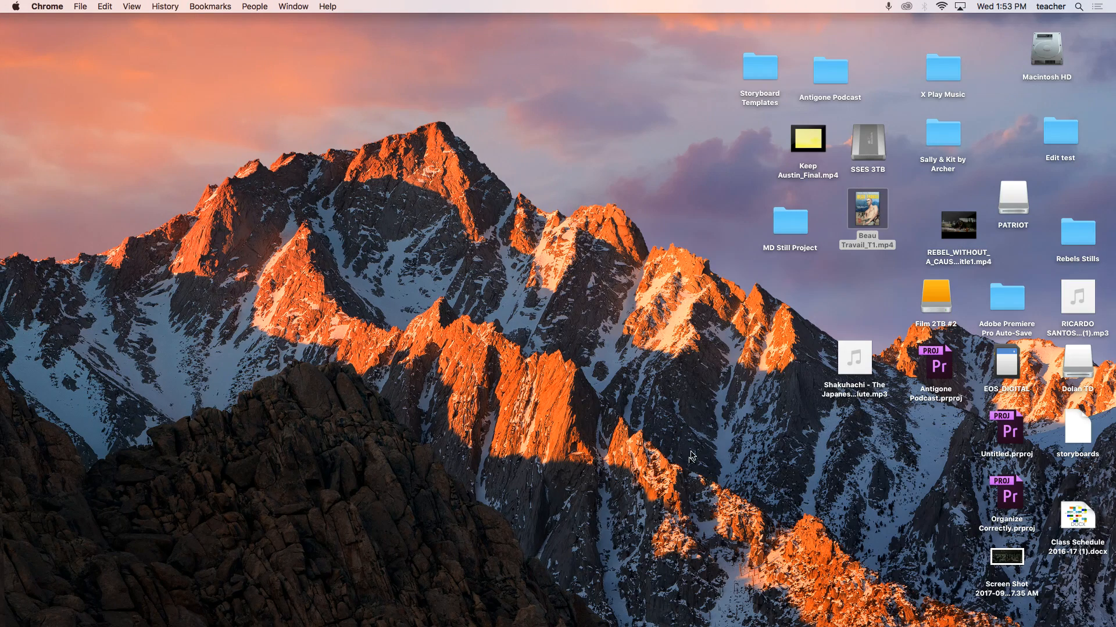
double_click(797, 242)
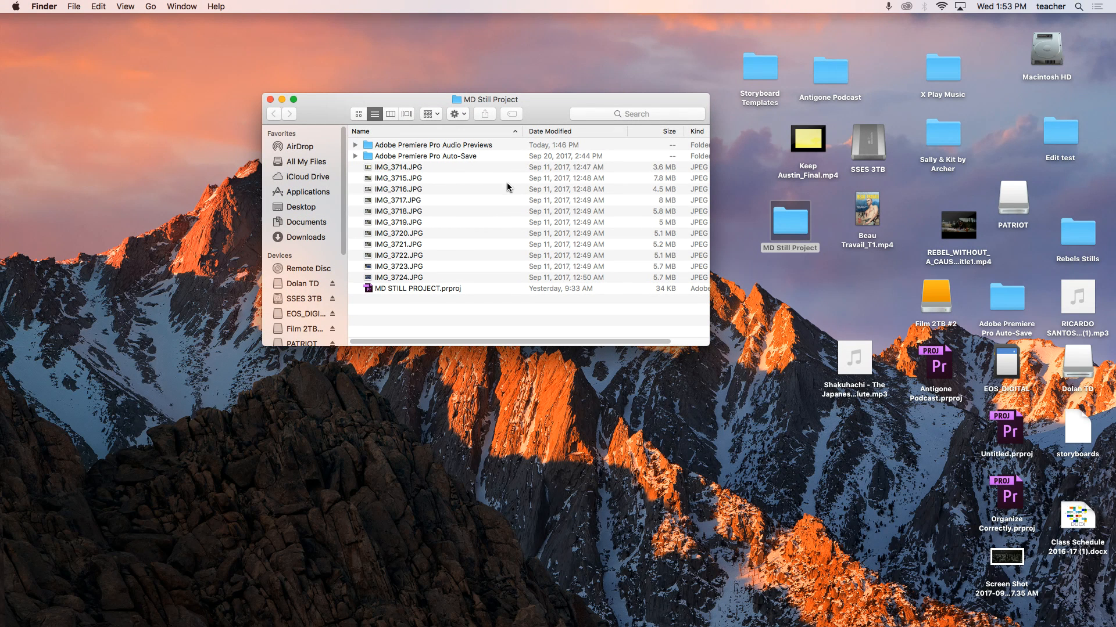
- Move the track 18 Yakuza Oren 1 from the X Play Music folder into the MD Still Project folder
double_click(942, 67)
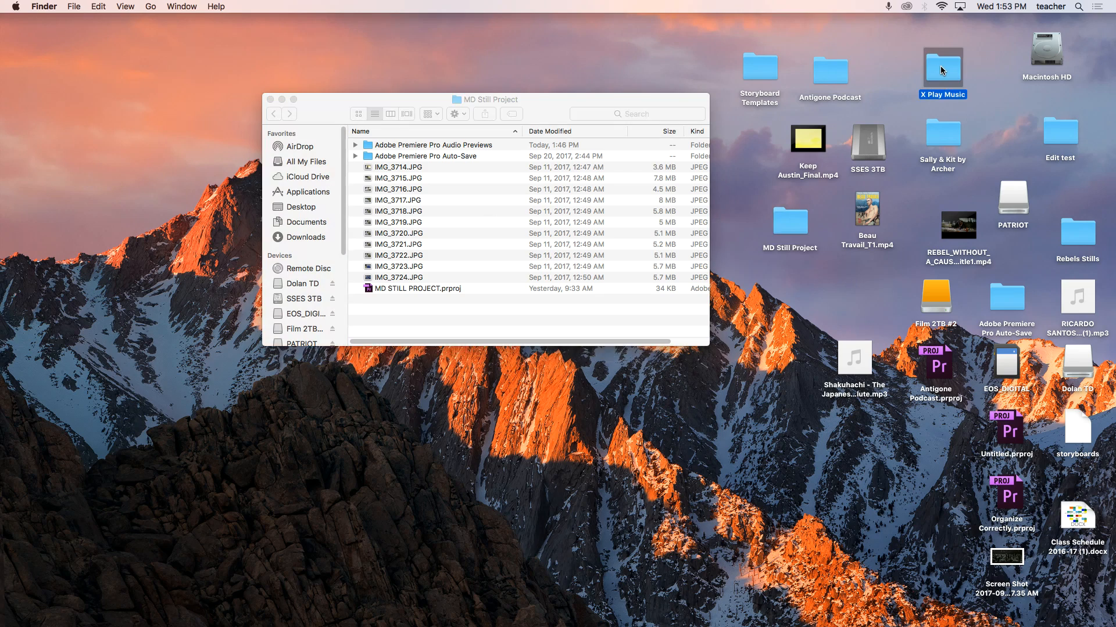
drag(449, 29, 754, 64)
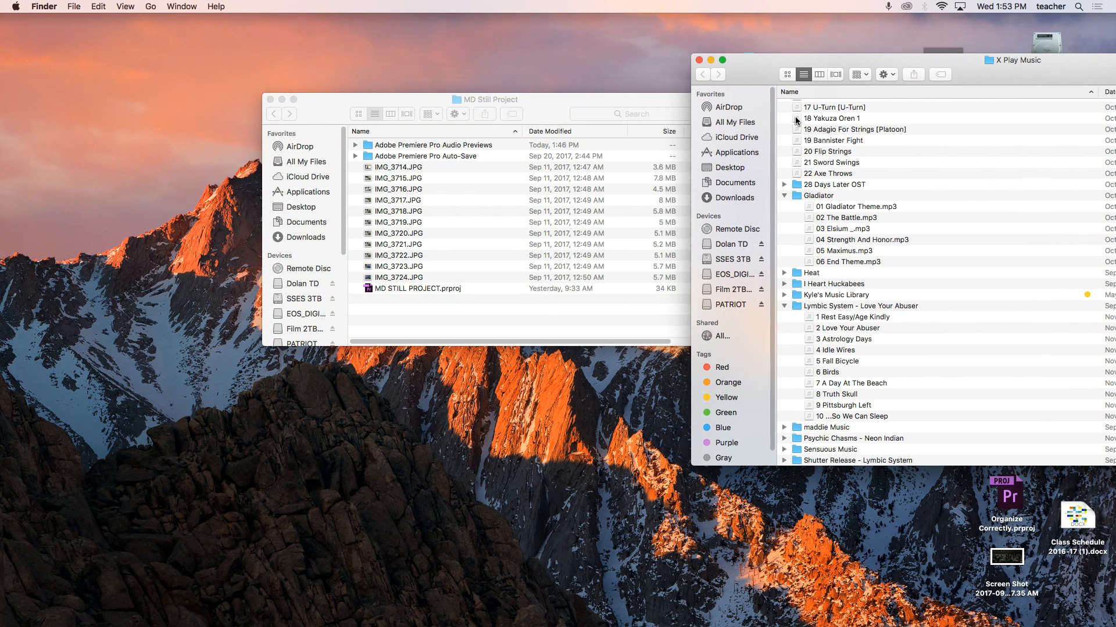
drag(797, 120, 472, 318)
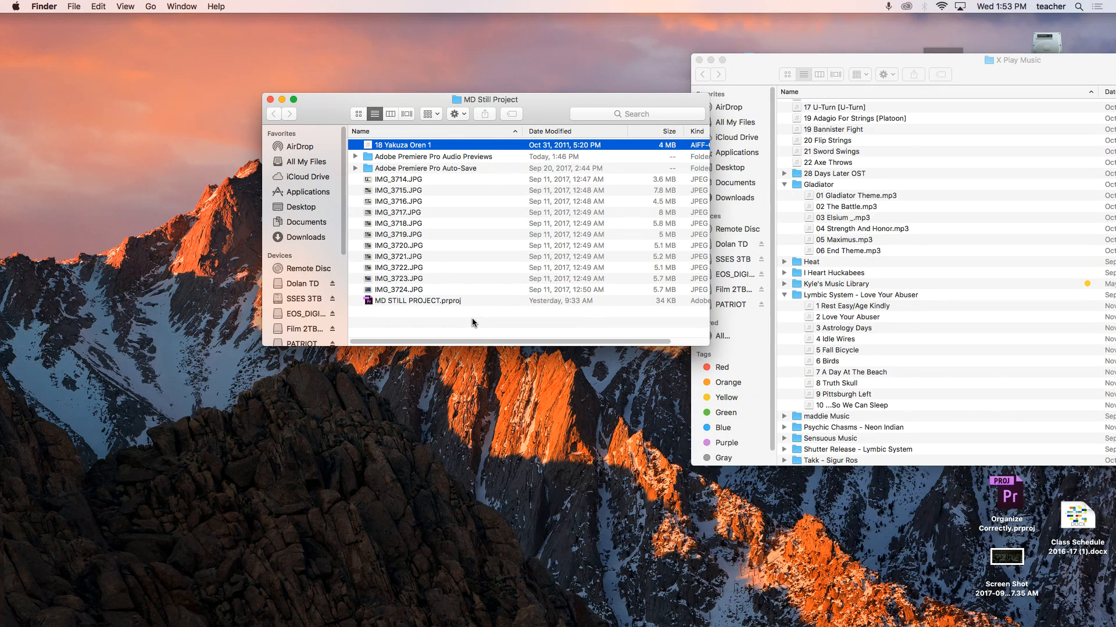
click(699, 60)
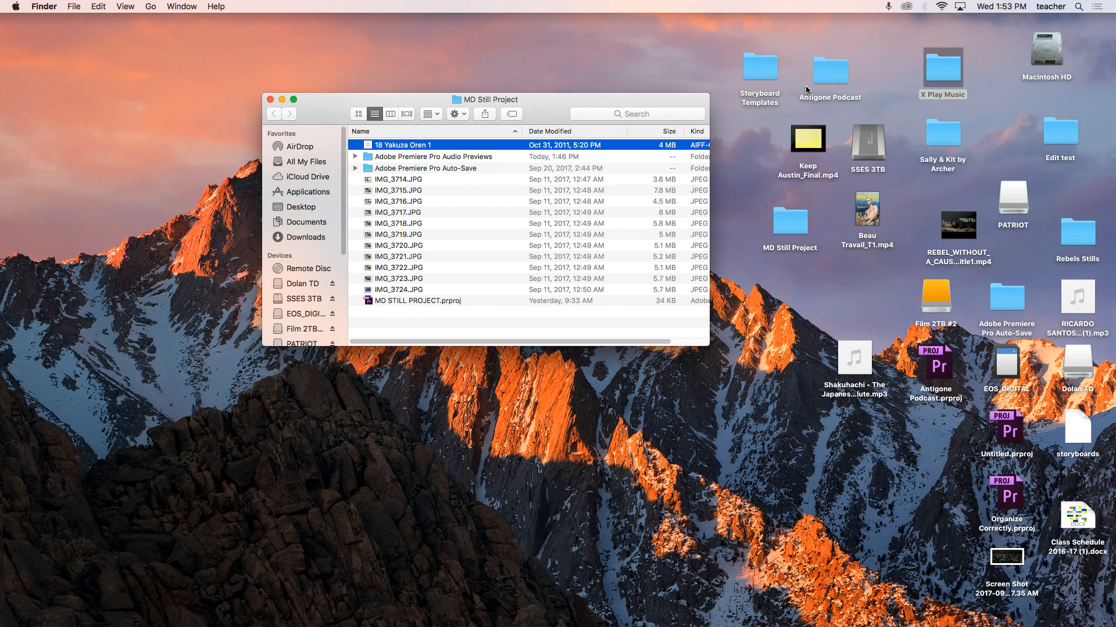
- Copy ZOOM0008.M4A from the Antigone Podcast folder into the MD Still Project folder
double_click(834, 86)
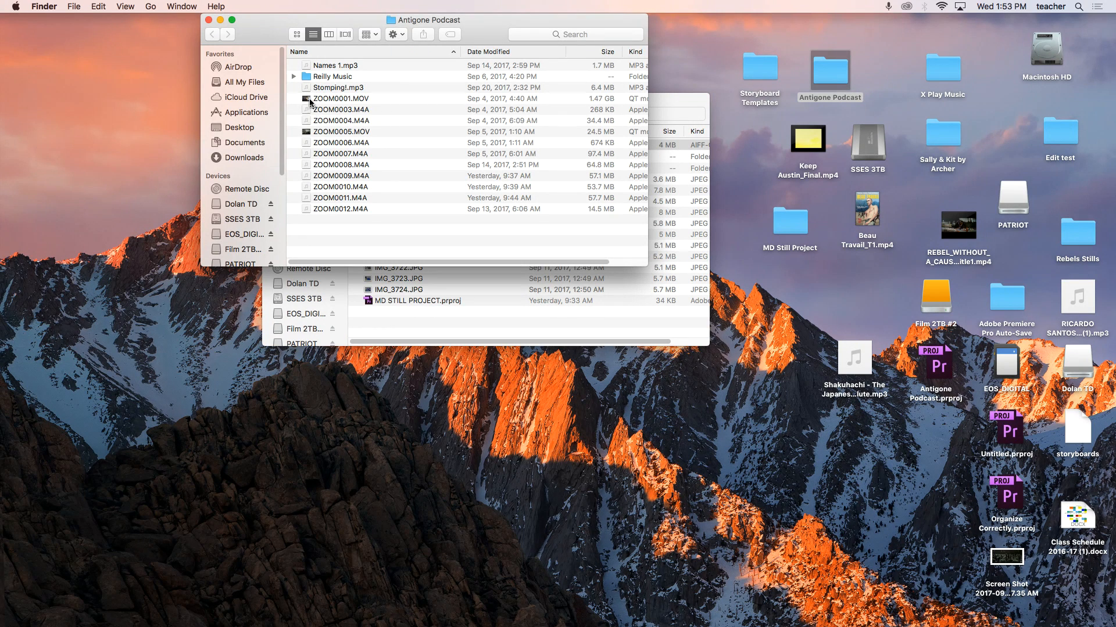
drag(308, 165, 424, 326)
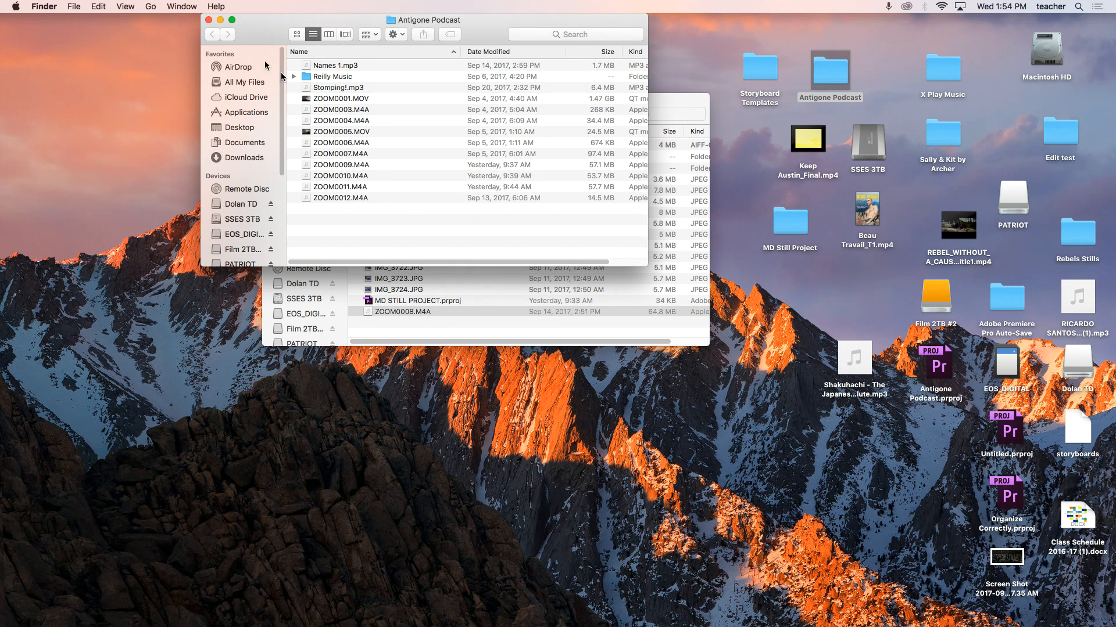
click(208, 20)
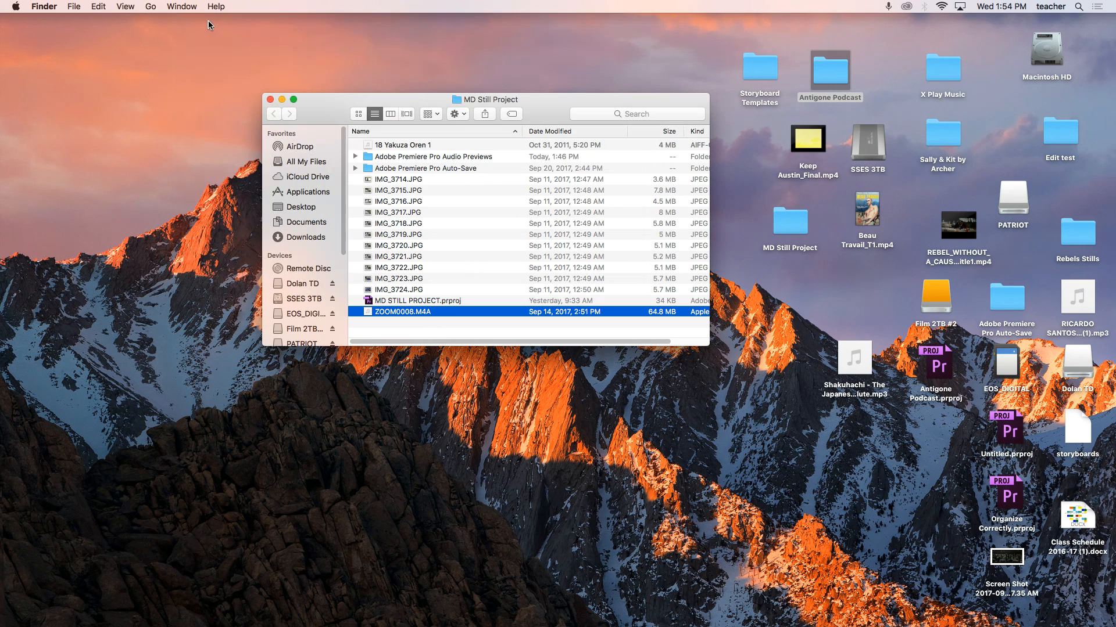
- Switch to Premiere Pro and import 18 Yakuza Oren 1 and ZOOM0008.M4A from the MD Still Project folder
mouse_move(529, 620)
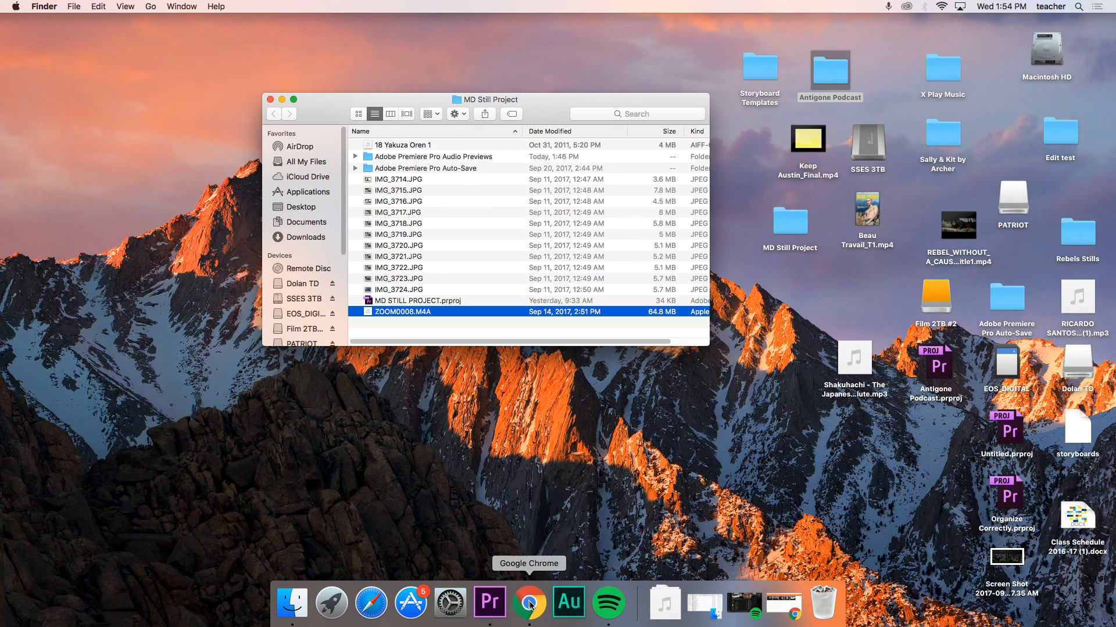
click(489, 620)
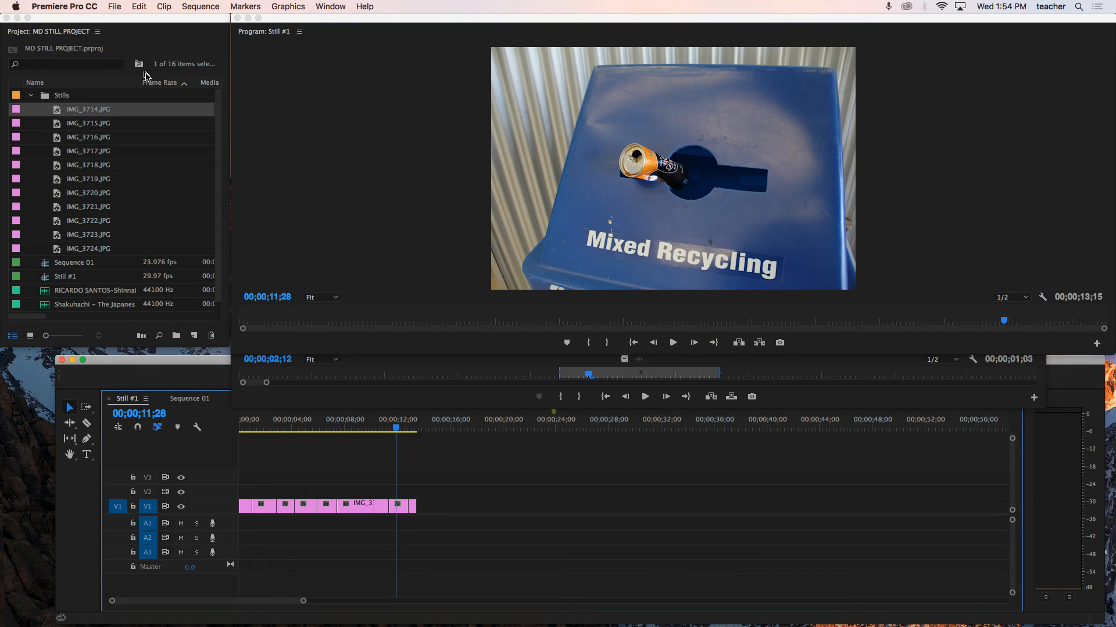
click(114, 6)
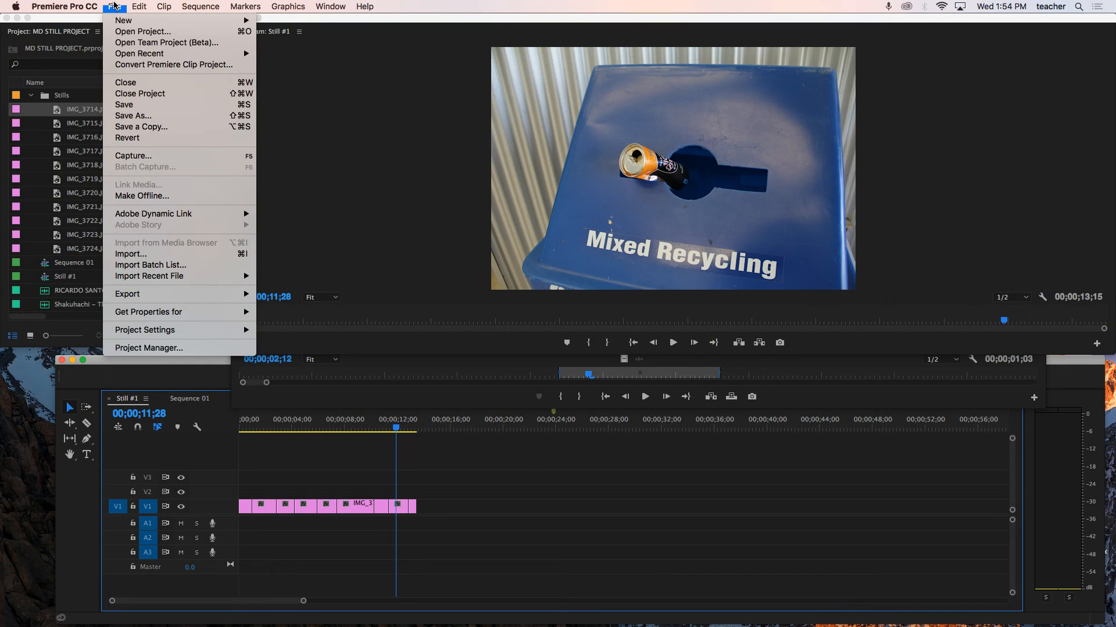
click(122, 258)
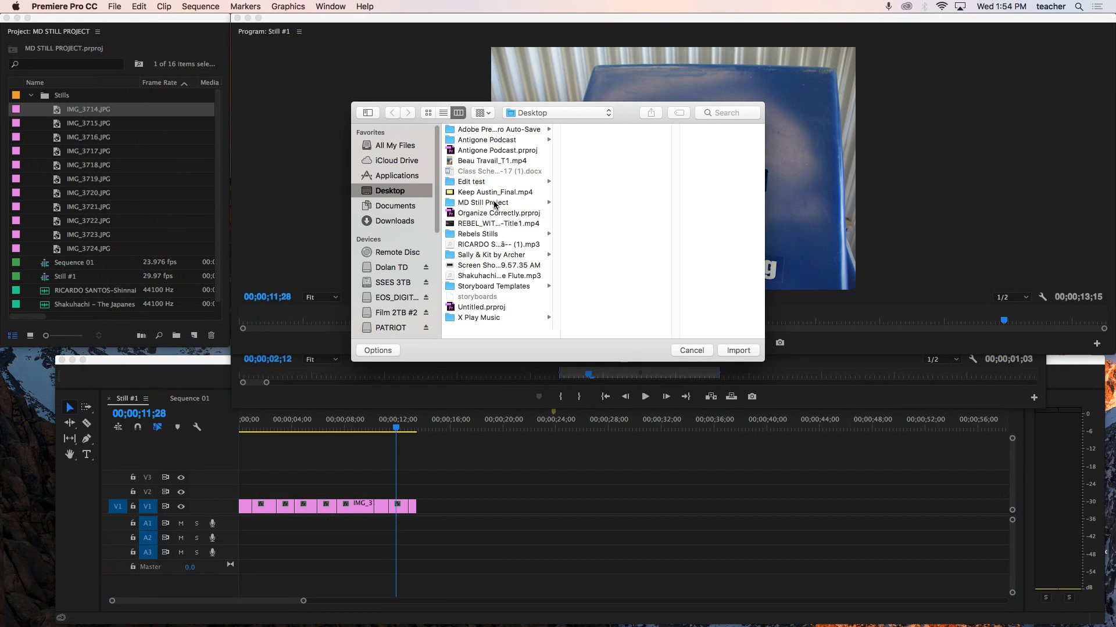
click(494, 203)
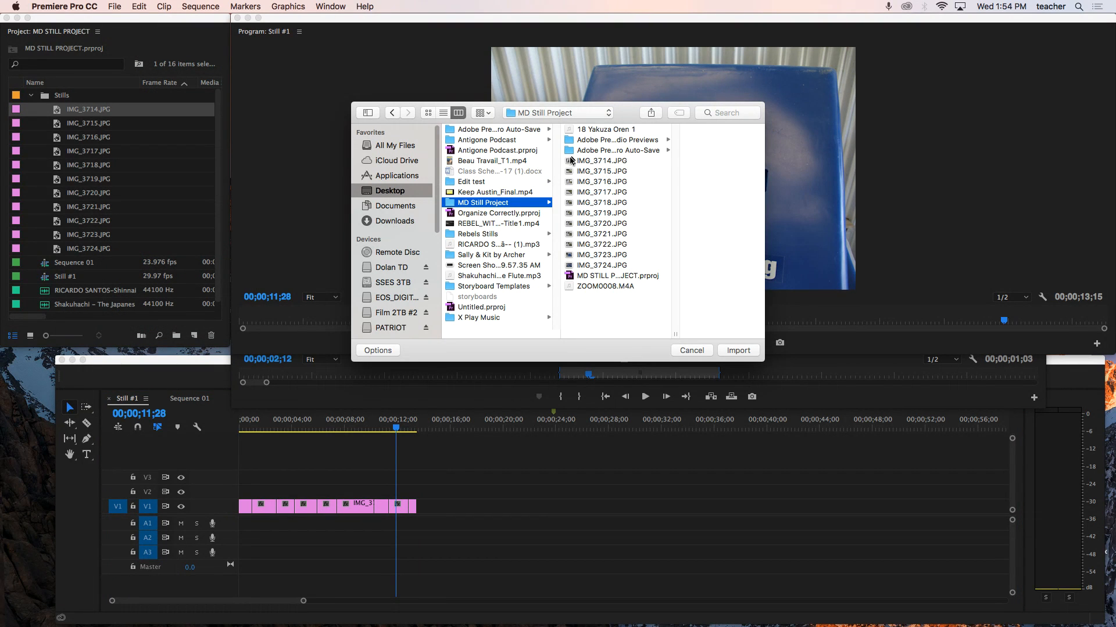
click(593, 129)
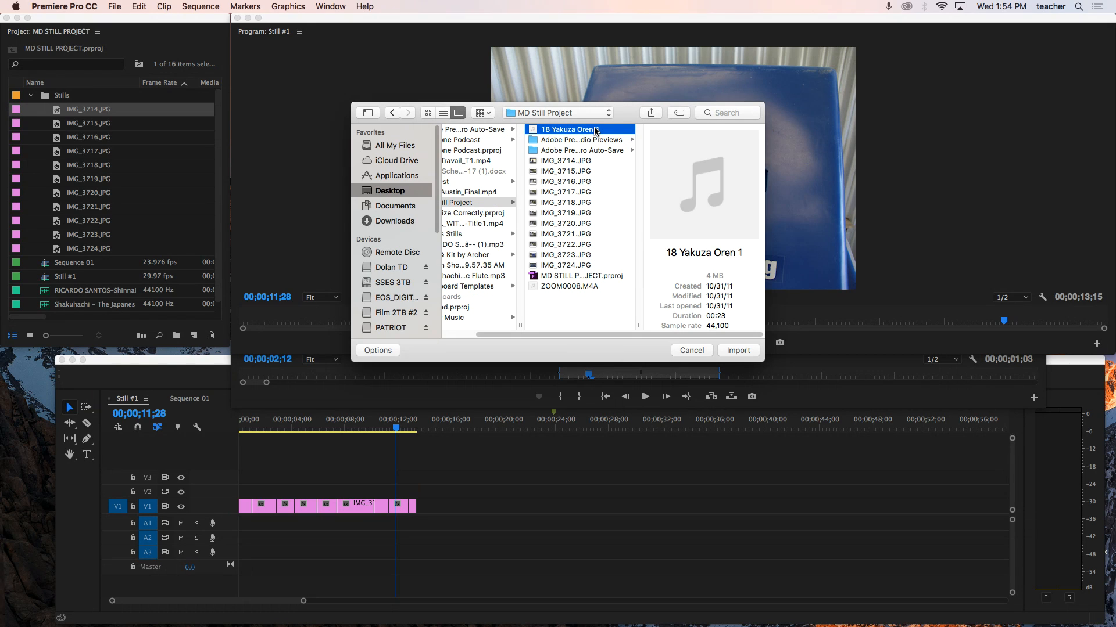
super+click(572, 286)
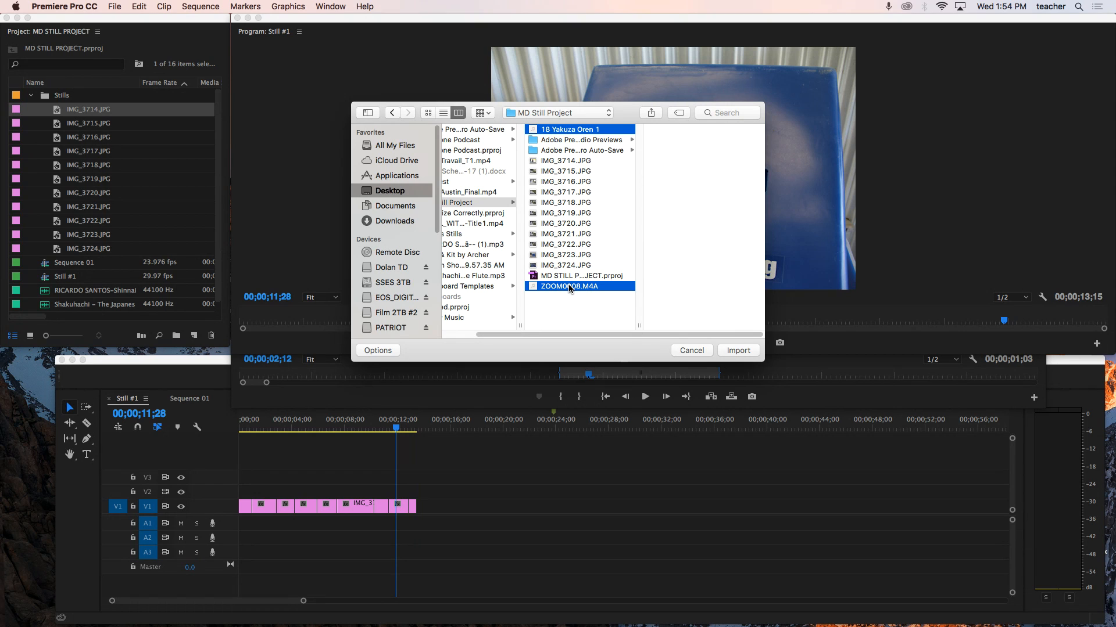
click(737, 351)
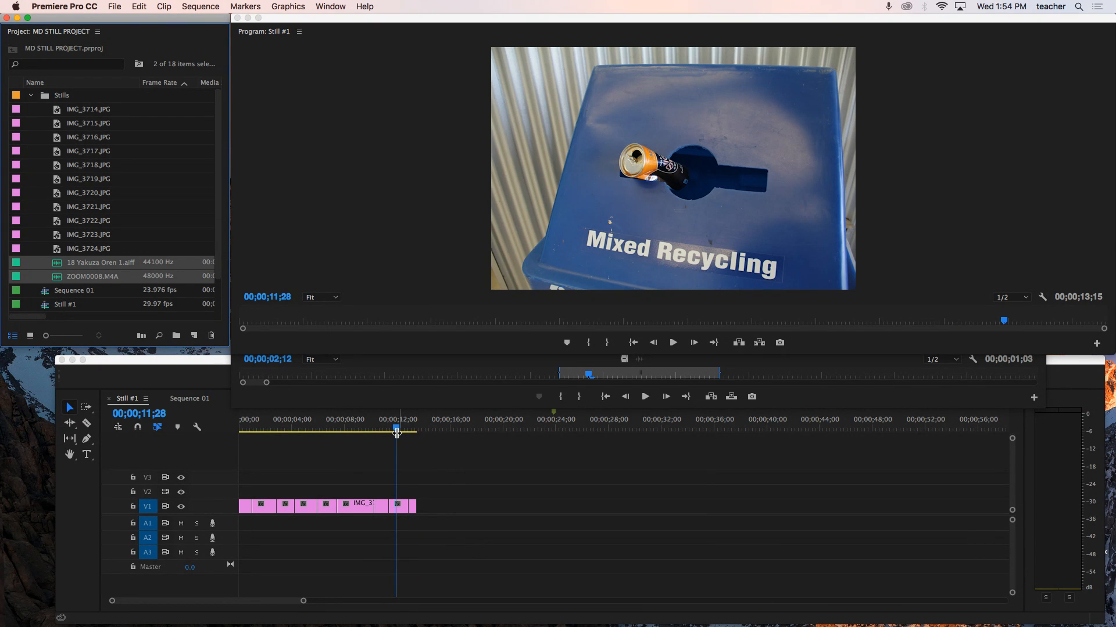
- Place the 18 Yakuza Oren 1 track on audio track A1 at the start of the sequence
drag(396, 435, 239, 437)
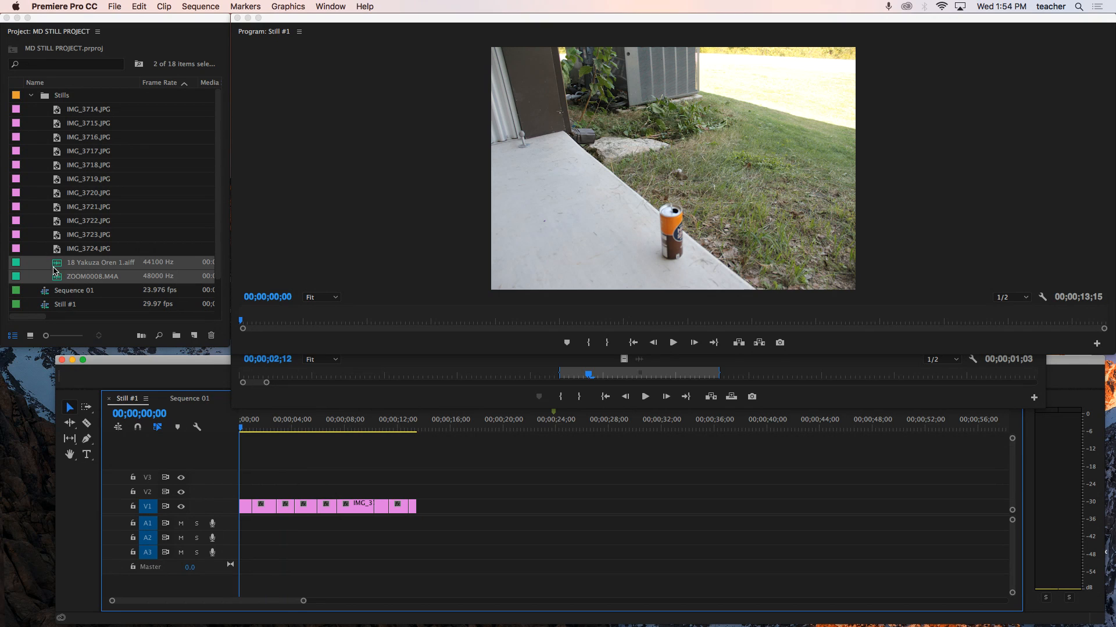
click(130, 251)
drag(58, 268, 239, 522)
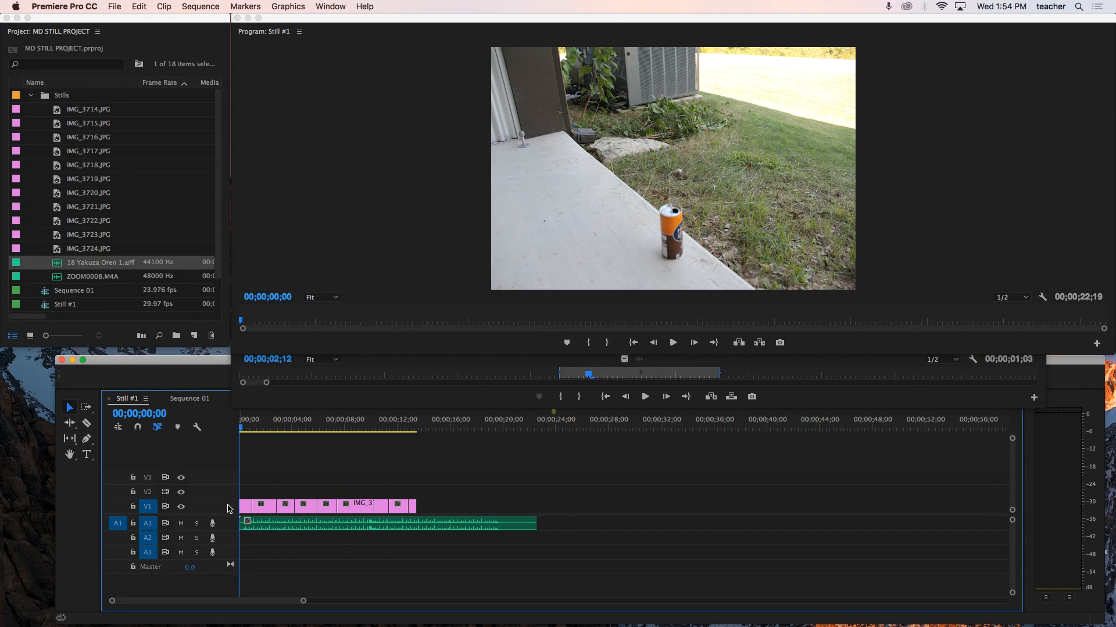
- Expand the V1 and A1 track heights and enlarge the timeline panel
scroll(149, 509, up, 5)
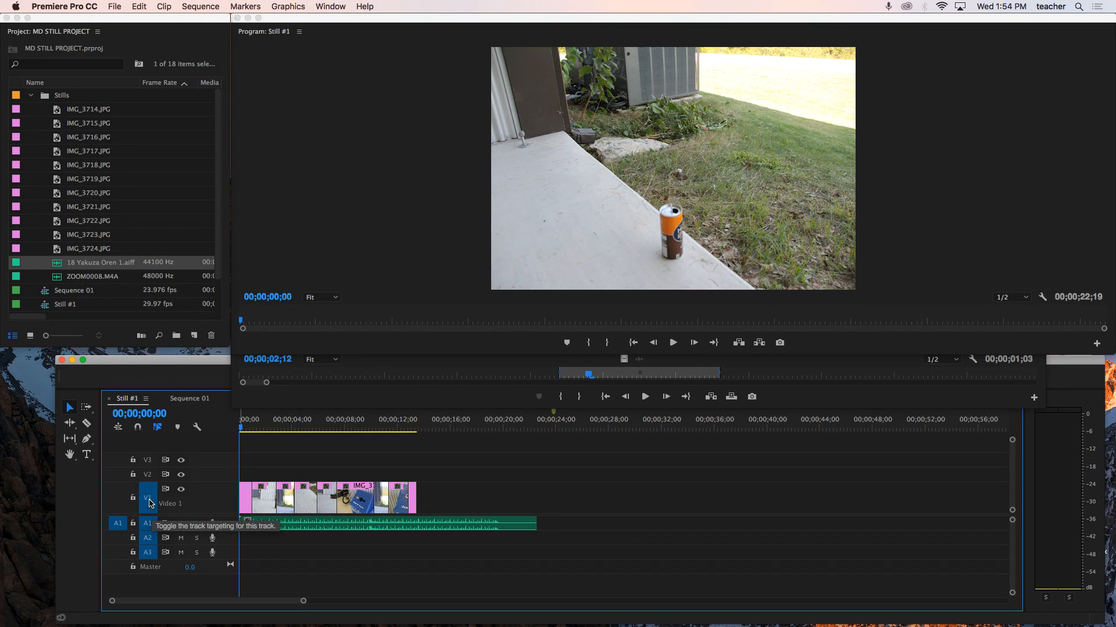
scroll(150, 503, up, 4)
scroll(149, 503, up, 1)
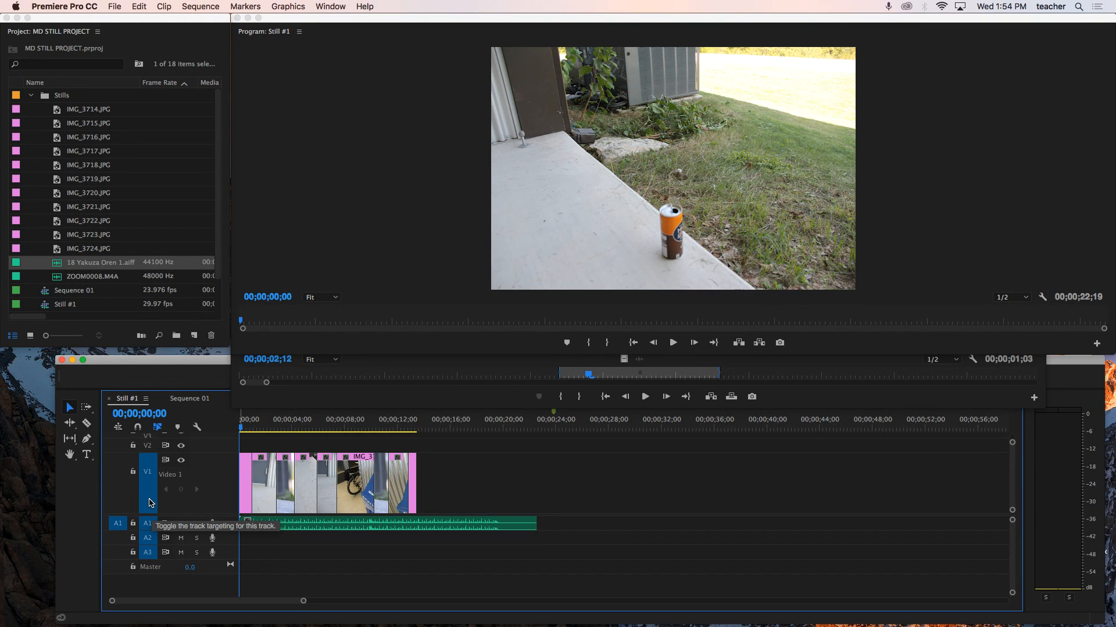
scroll(150, 528, up, 2)
scroll(149, 528, up, 5)
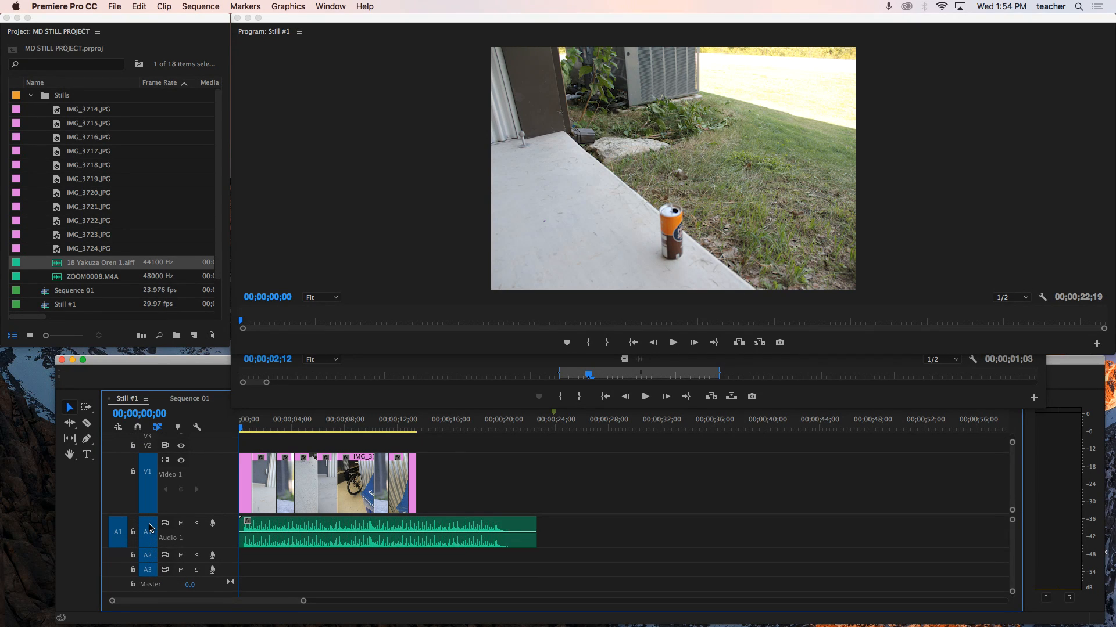
scroll(149, 528, up, 2)
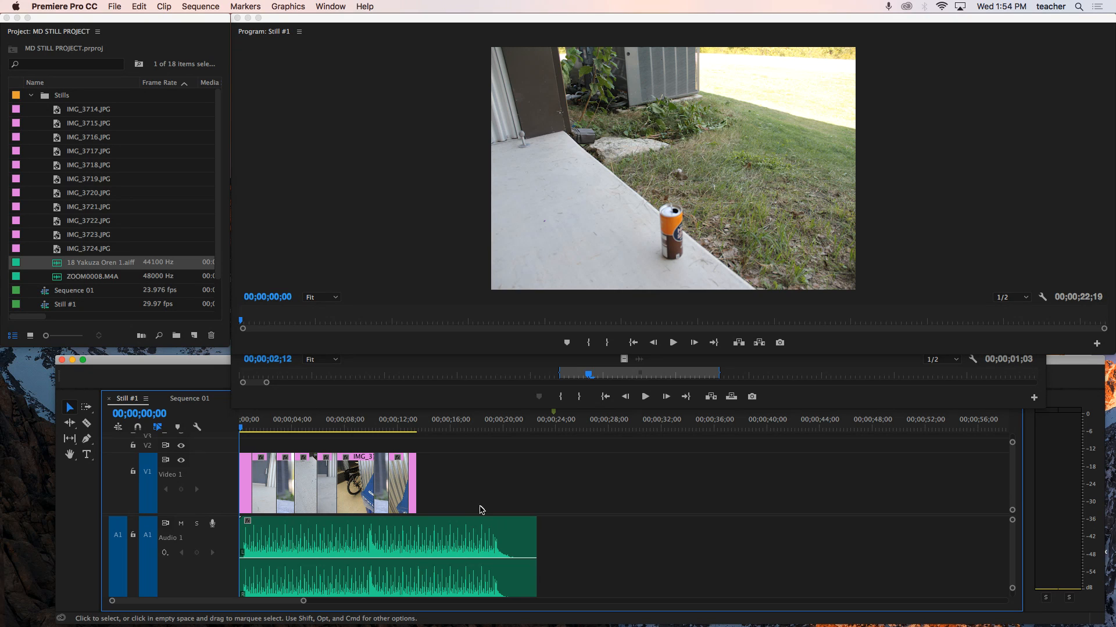
drag(196, 363, 169, 337)
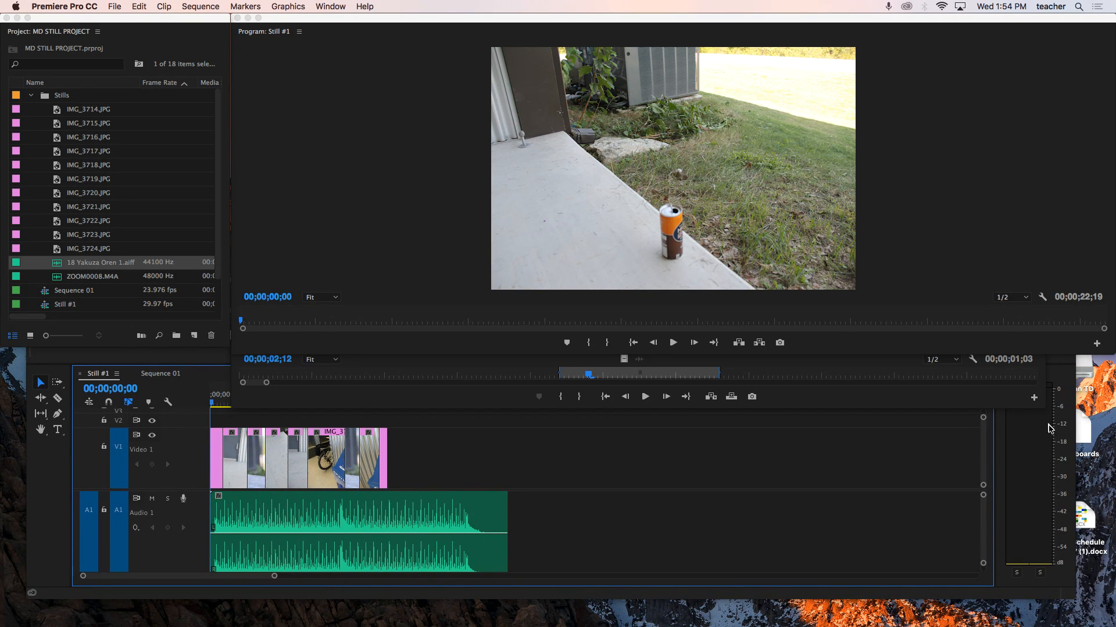
click(999, 406)
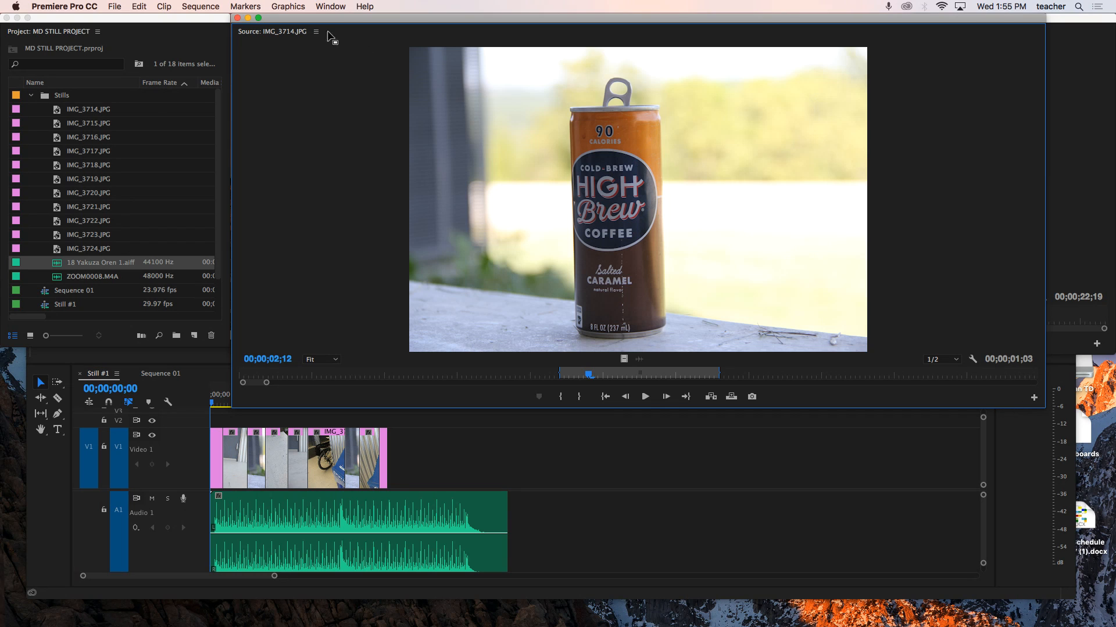
click(248, 18)
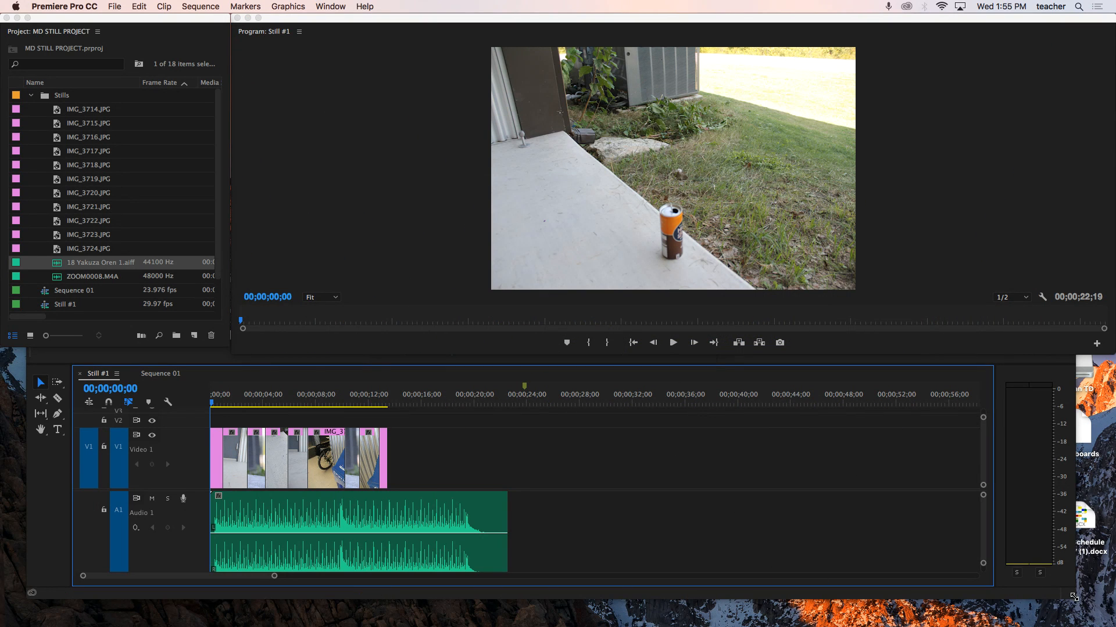
drag(1073, 597, 1107, 625)
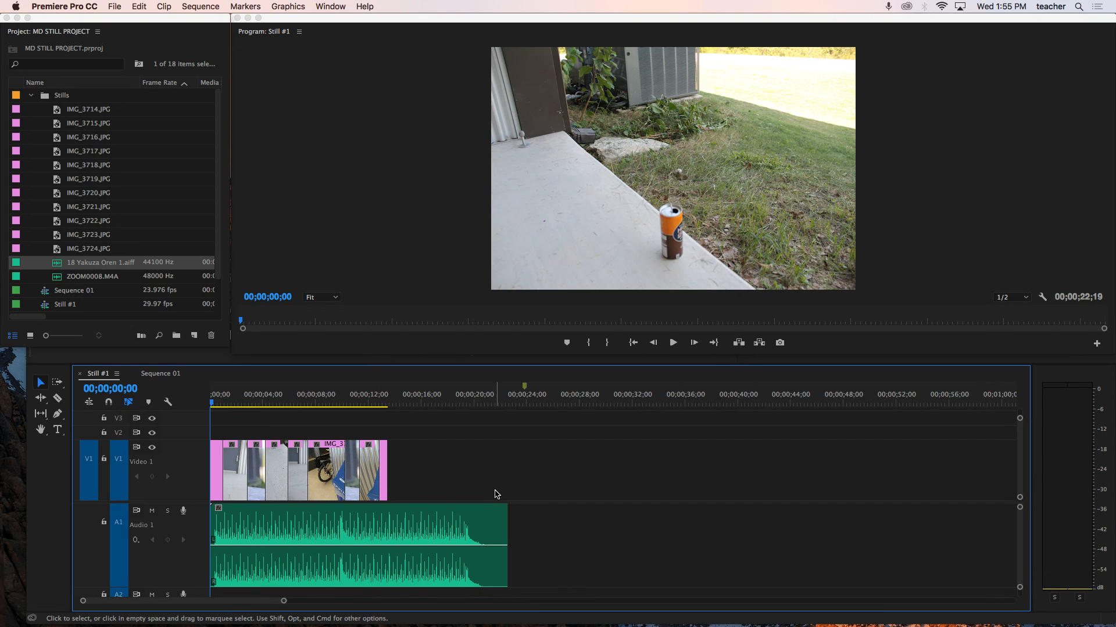
- Play the sequence, then delete the 18 Yakuza Oren 1 clip from A1
key(space)
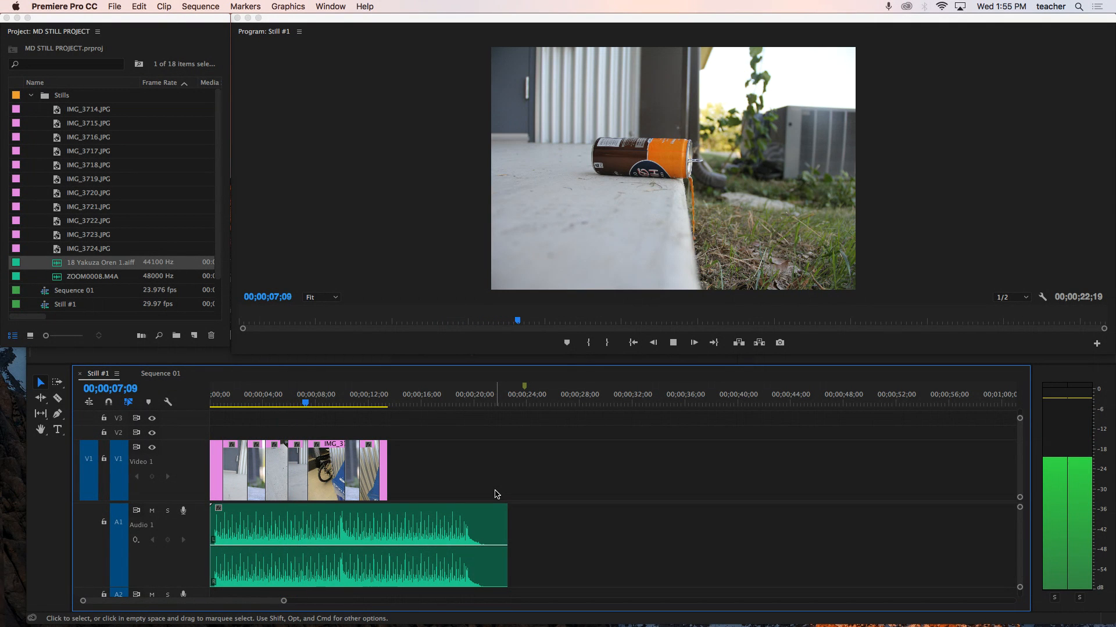
key(space)
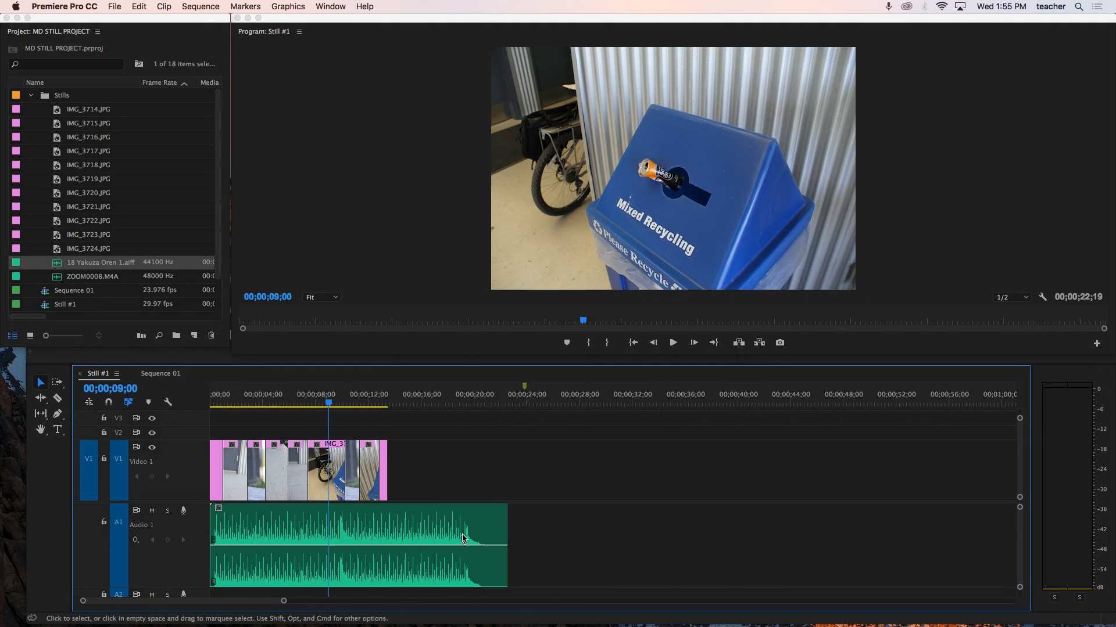
click(456, 545)
key(Delete)
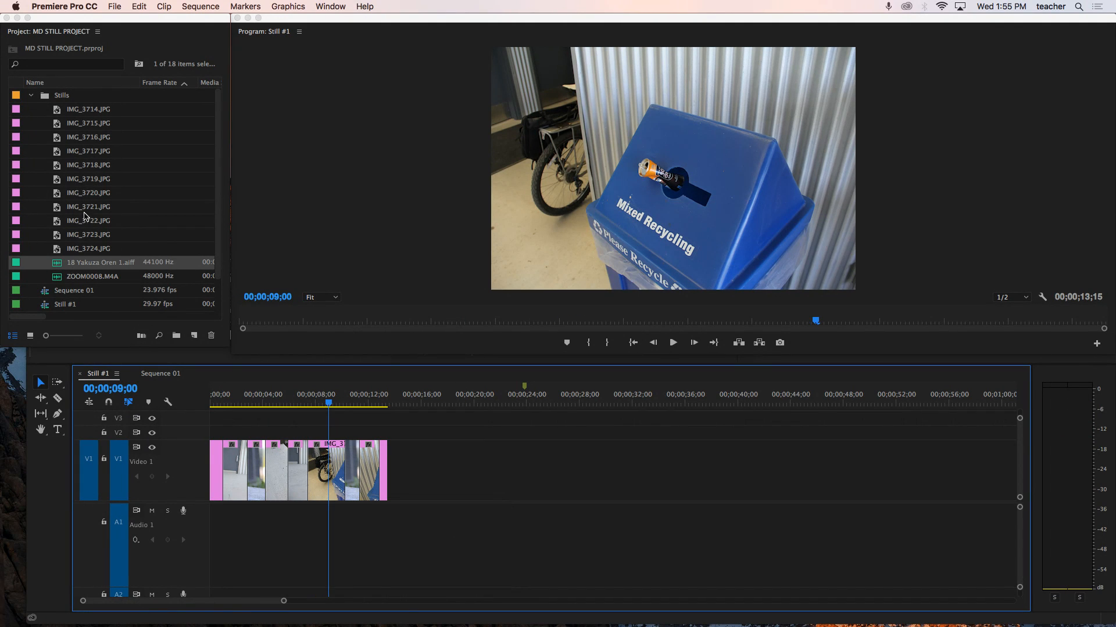
- Place the Shakuhachi - The Japanes… track on A1 at the sequence start and play it back
scroll(84, 216, down, 2)
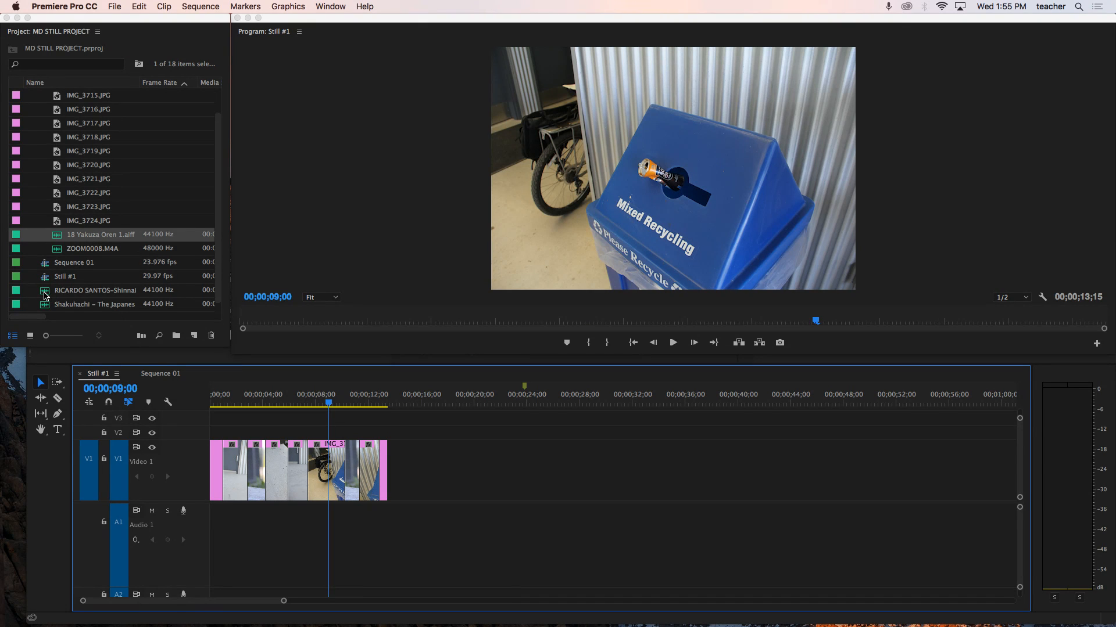
drag(46, 308, 205, 528)
drag(329, 405, 200, 407)
key(space)
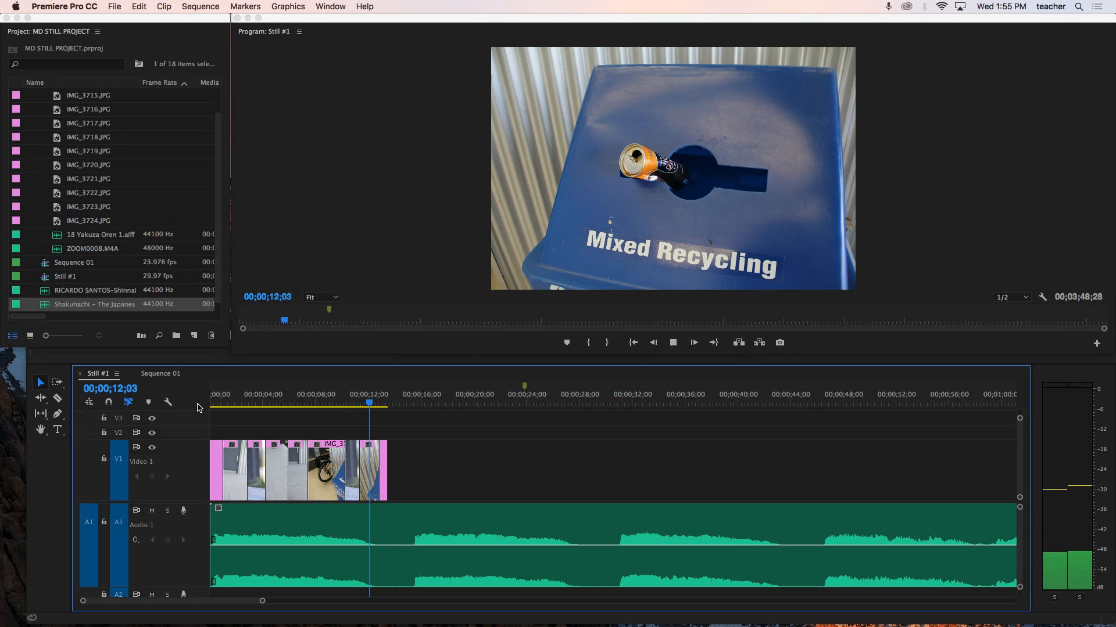
key(space)
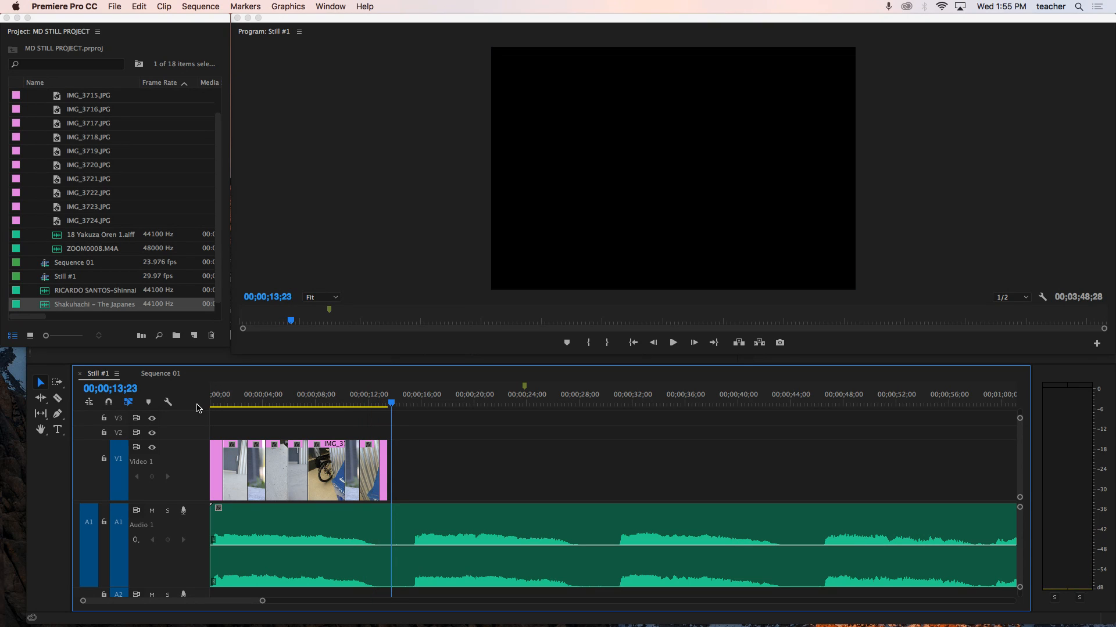
- Cut the Shakuhachi clip at the end of the stills with the Razor tool and delete the remainder
click(388, 406)
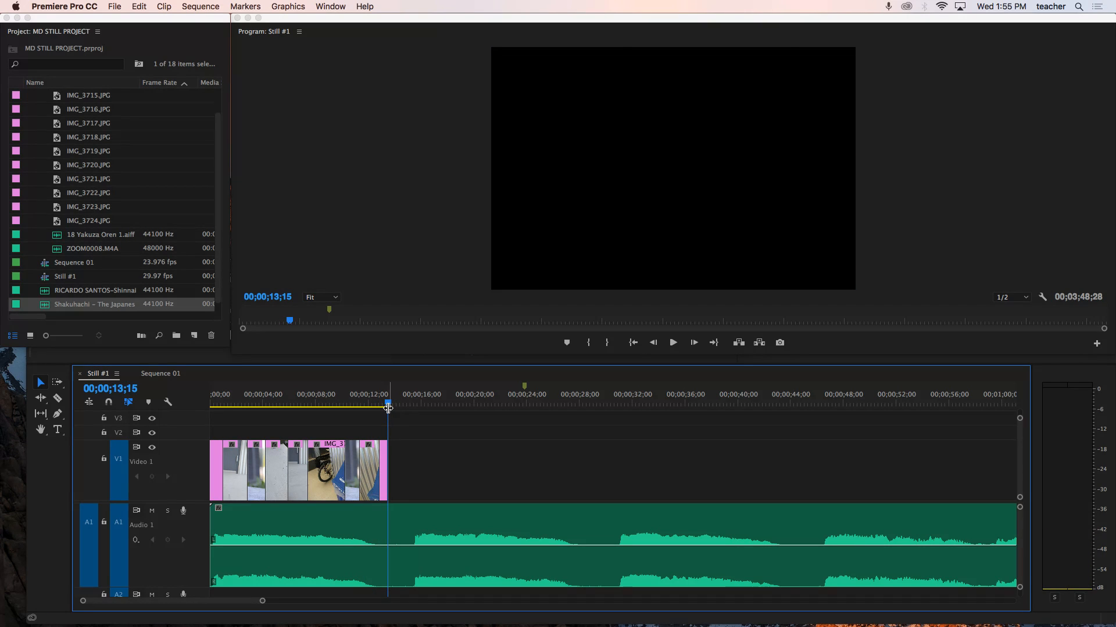
key(c)
click(388, 546)
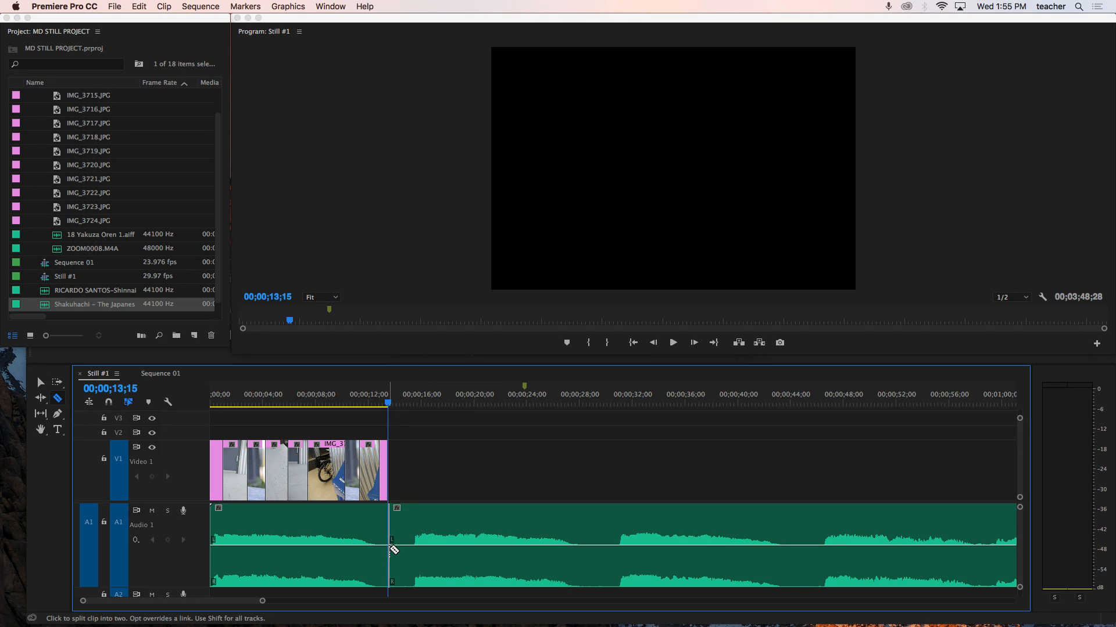
key(v)
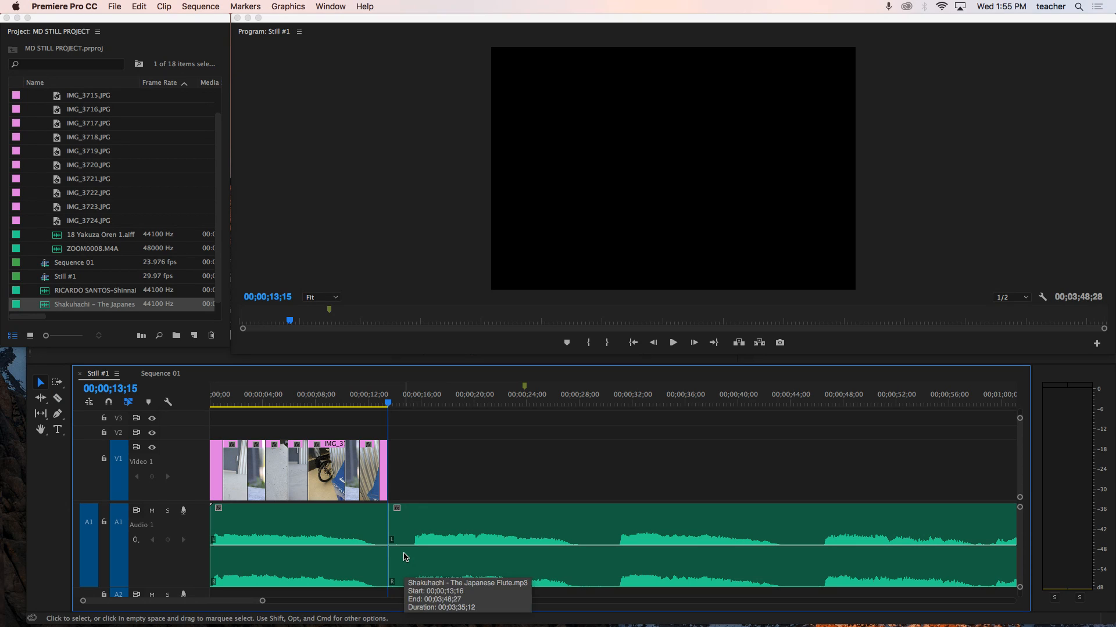
click(454, 533)
key(Delete)
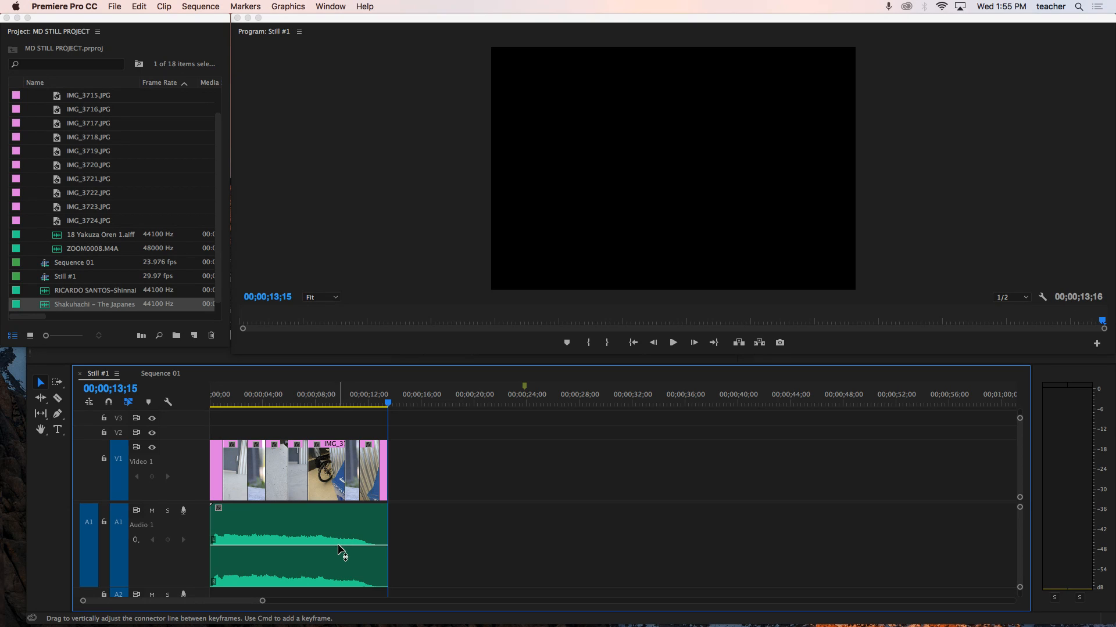
- Raise the Shakuhachi clip's volume to about 3.81 dB and add volume keyframes along it with the Pen tool
drag(330, 545, 331, 545)
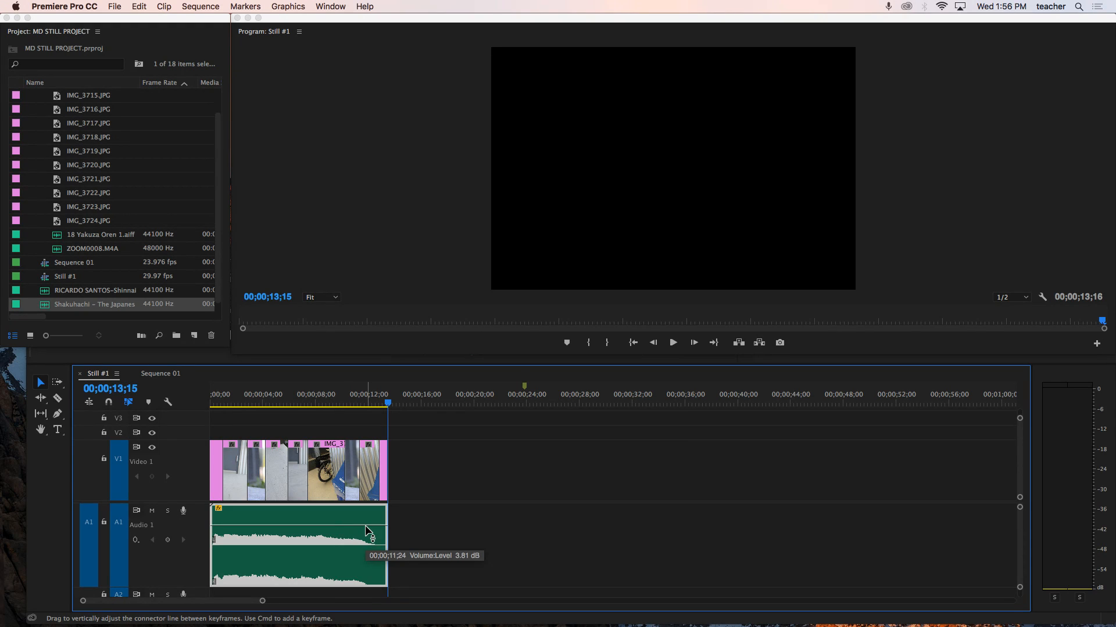
key(p)
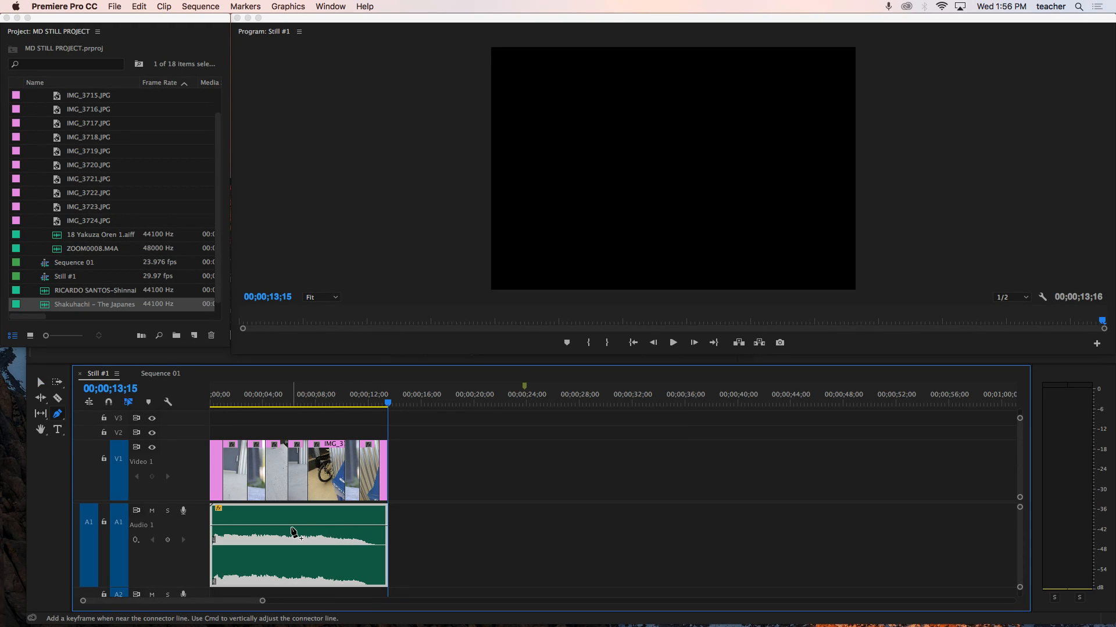
click(274, 527)
click(256, 527)
drag(214, 531, 386, 531)
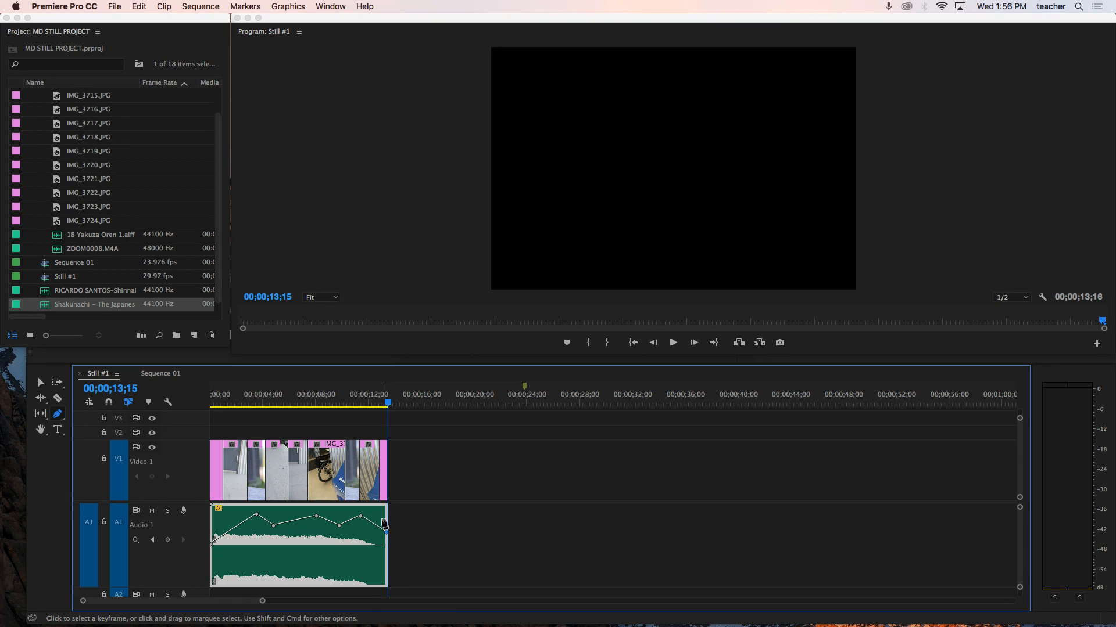
key(v)
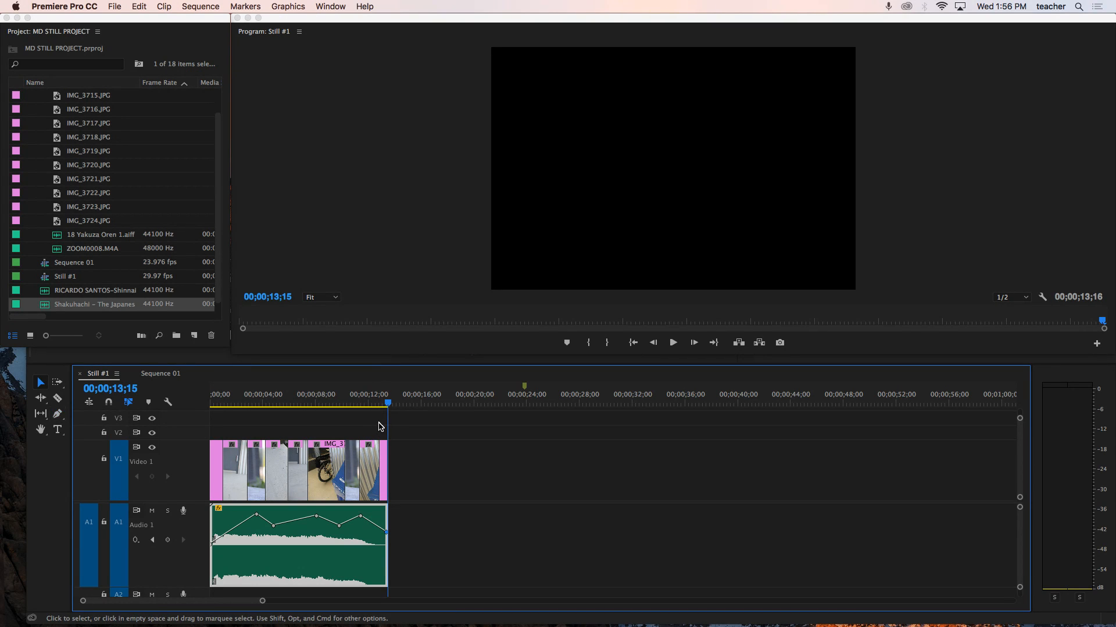
- Play back the sequence from the start to preview the music under the stills
drag(388, 406, 204, 419)
key(space)
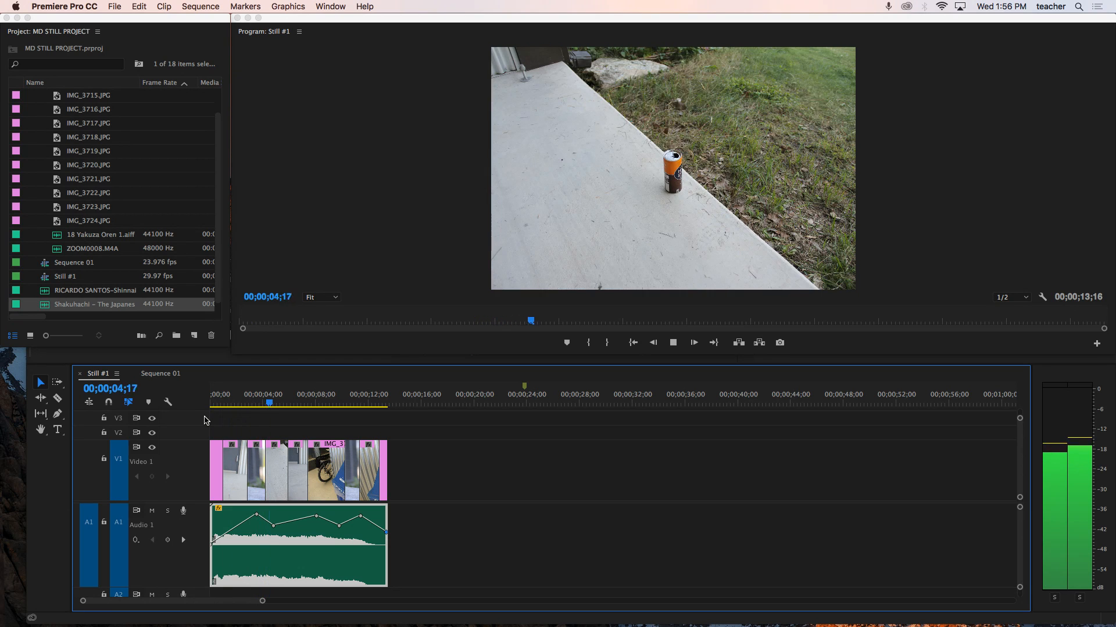
key(XF86AudioLowerVolume)
key(XF86AudioLowerVolume)
key(XF86AudioLowerVolume)
key(XF86AudioLowerVolume)
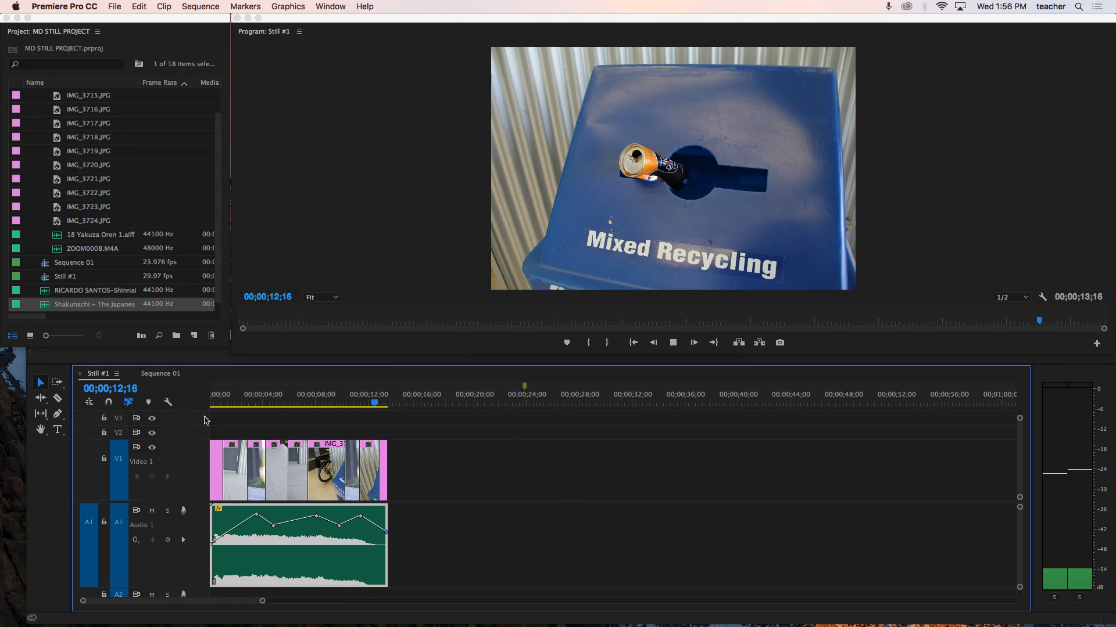
key(space)
key(space)
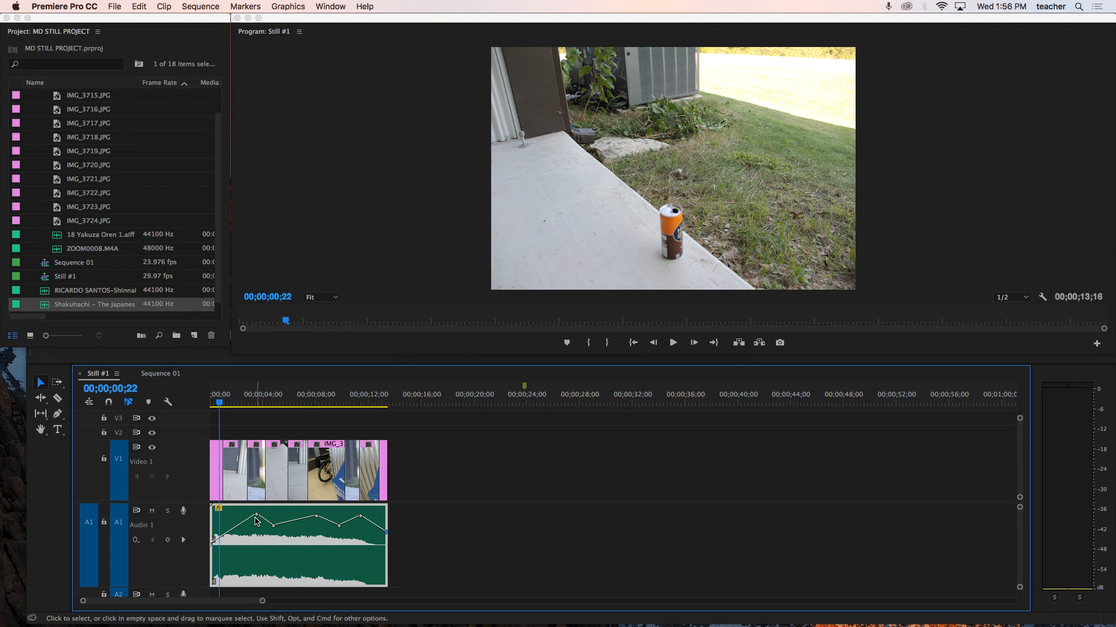
- Adjust the height of the second volume keyframe on the Shakuhachi clip
drag(256, 515, 257, 511)
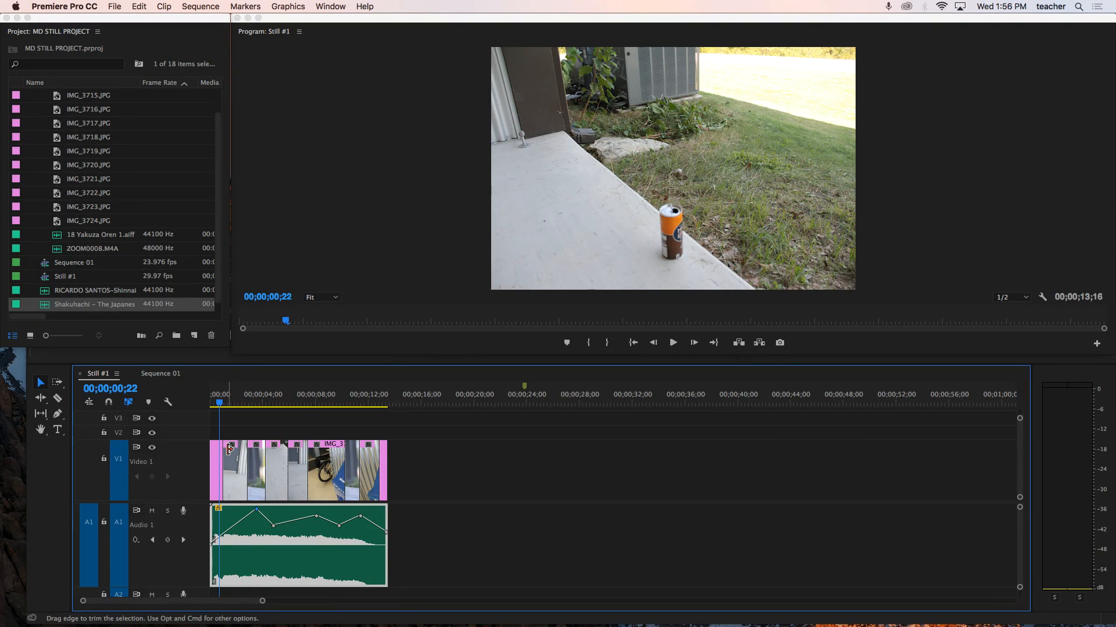
drag(219, 405, 254, 407)
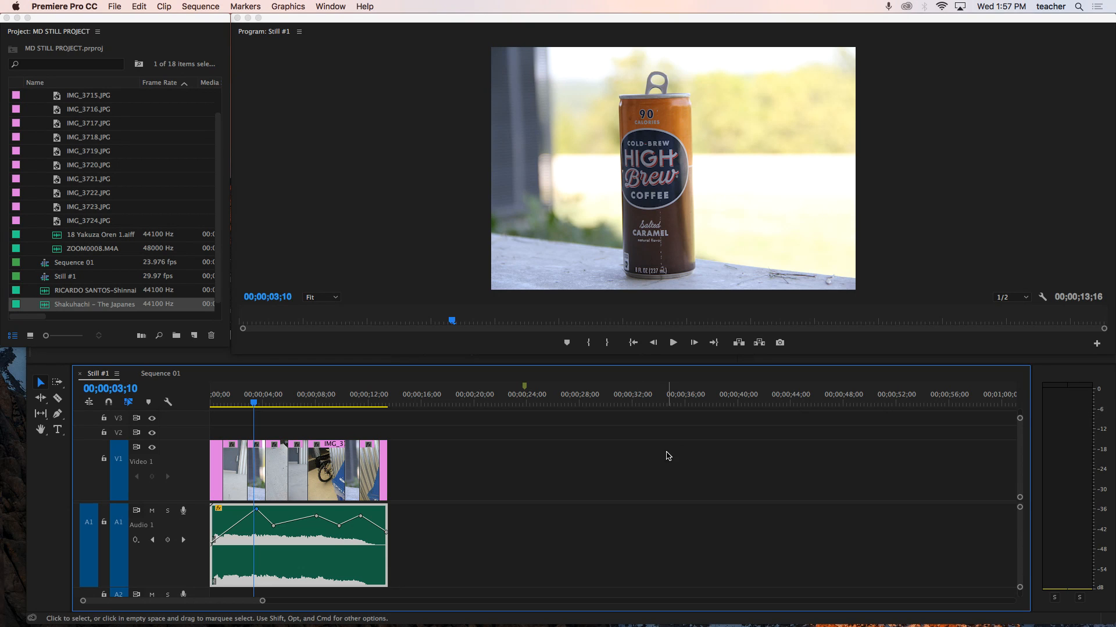
drag(255, 511, 254, 514)
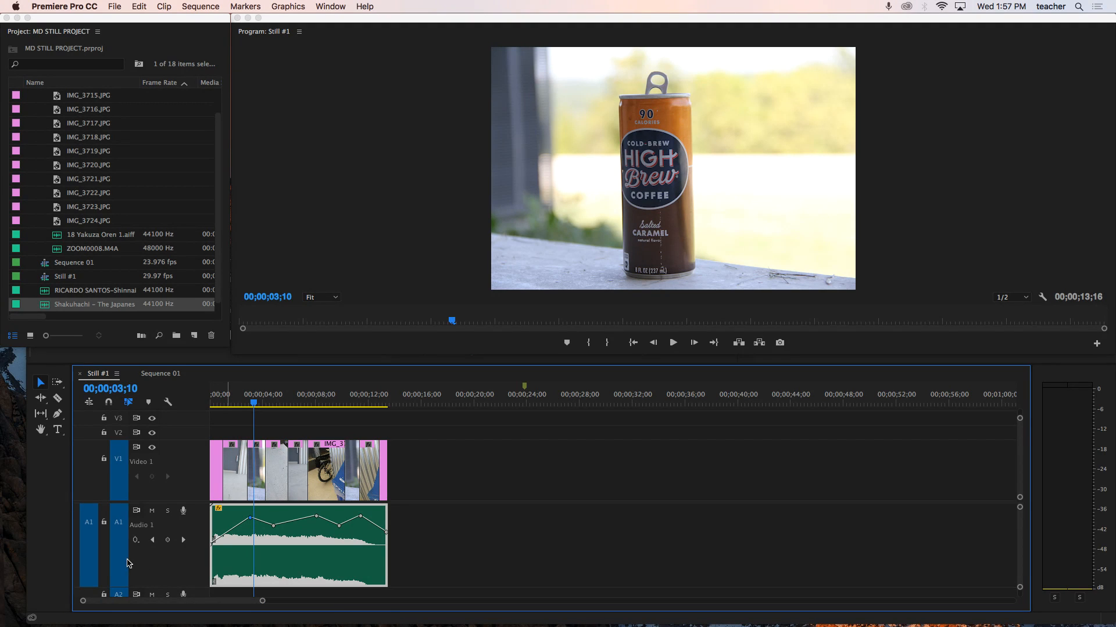
- Place ZOOM0008.M4A on audio track A2 at the start of the sequence
alt+scroll(127, 562, down, 5)
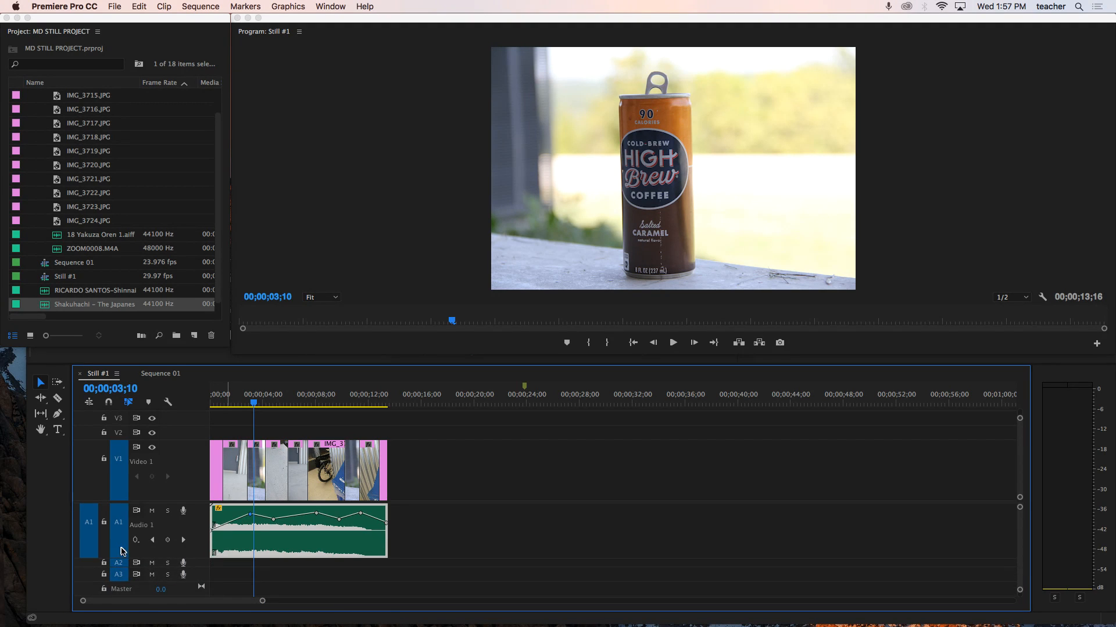
scroll(123, 556, down, 3)
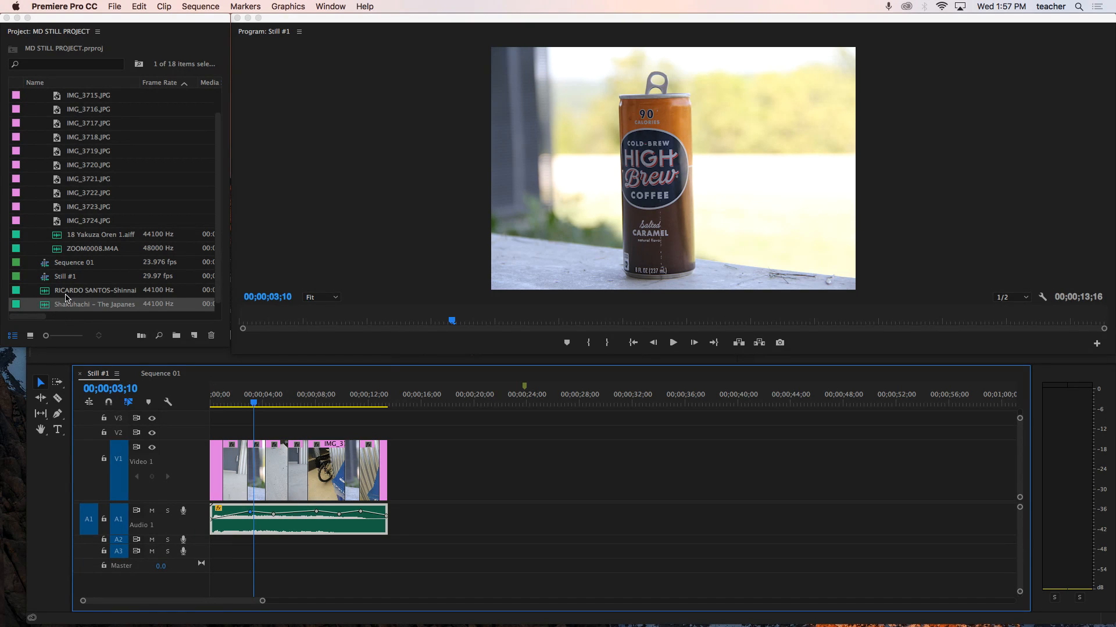
drag(57, 251, 211, 545)
scroll(119, 543, up, 5)
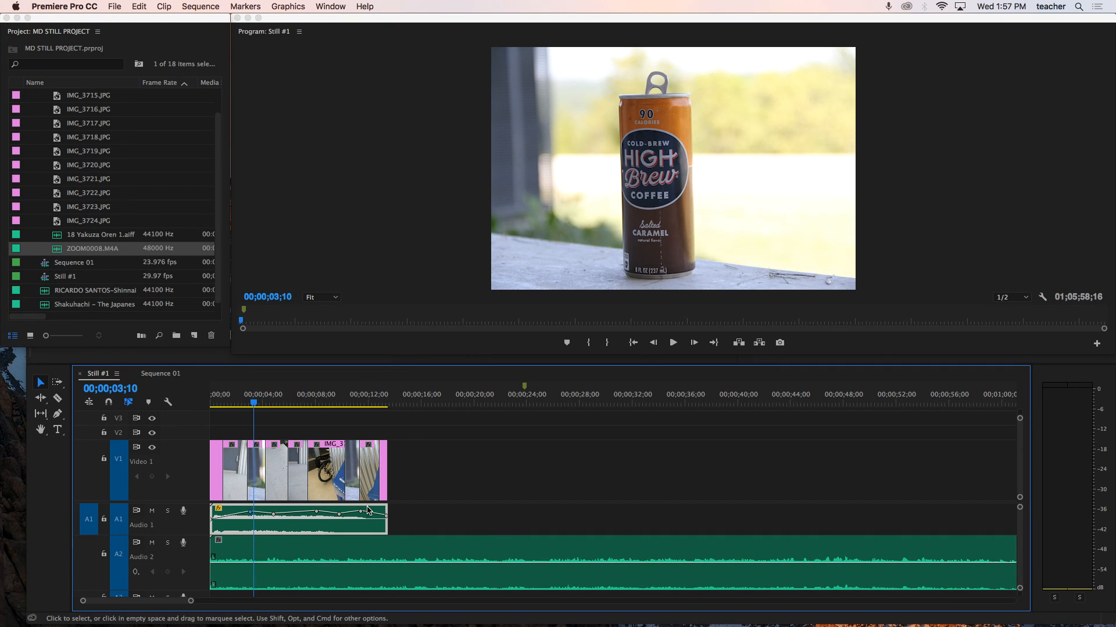
- Cut the ZOOM0008.M4A clip at the end of the stills and delete the rest of it
key(c)
click(393, 559)
key(v)
click(430, 559)
key(Delete)
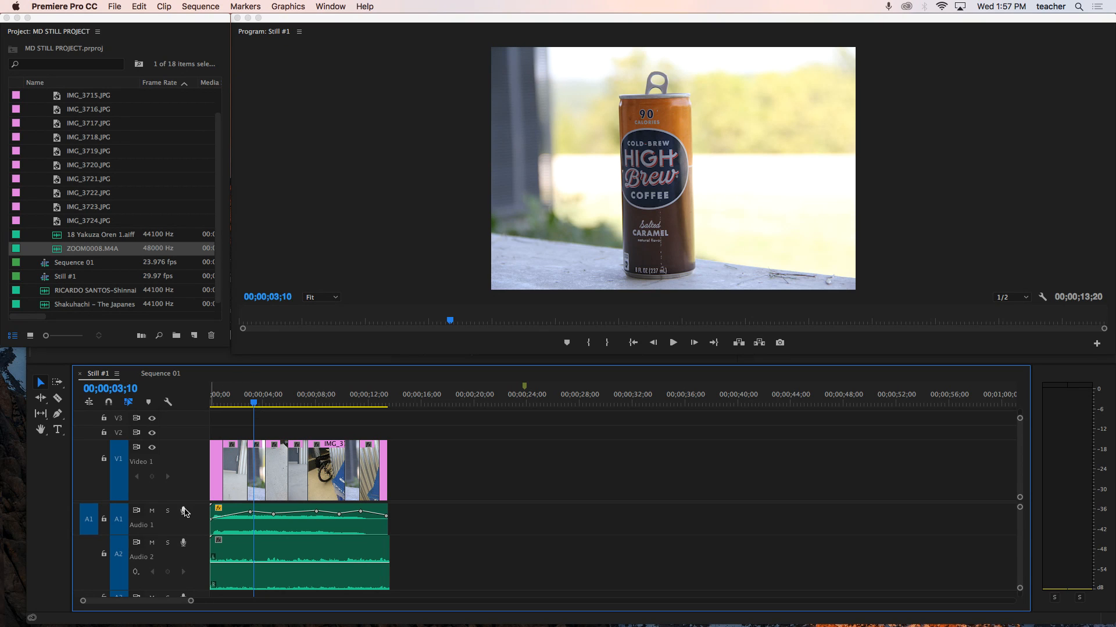
- Mute audio track A1 and play back the sequence
click(152, 511)
key(space)
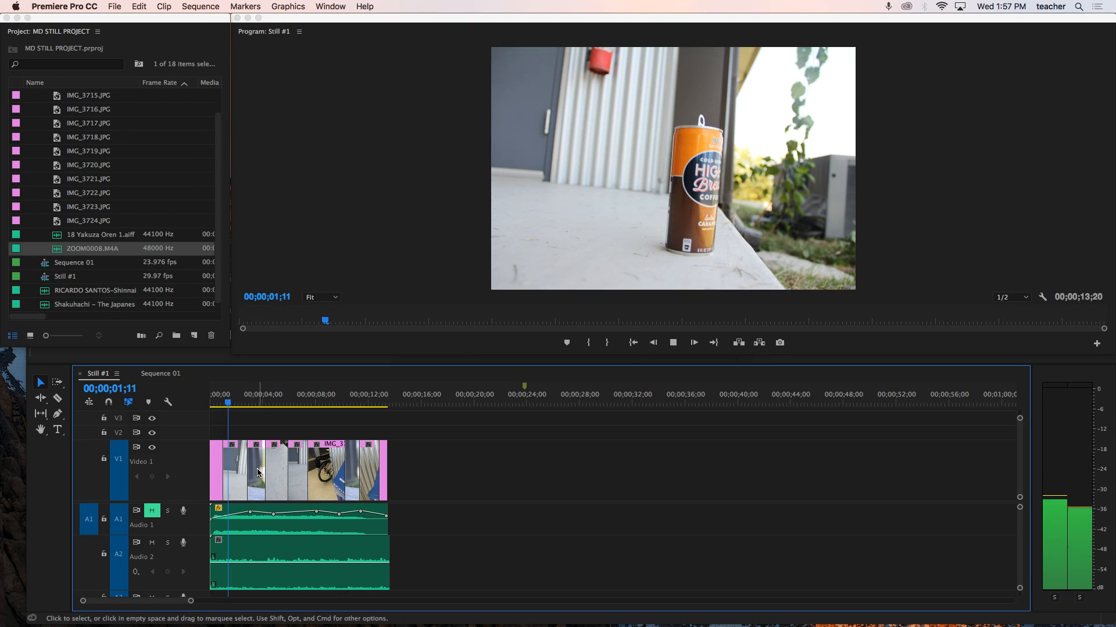
- Play back the sequence to review the ZOOM0008.M4A recording on A2 against the stills
key(space)
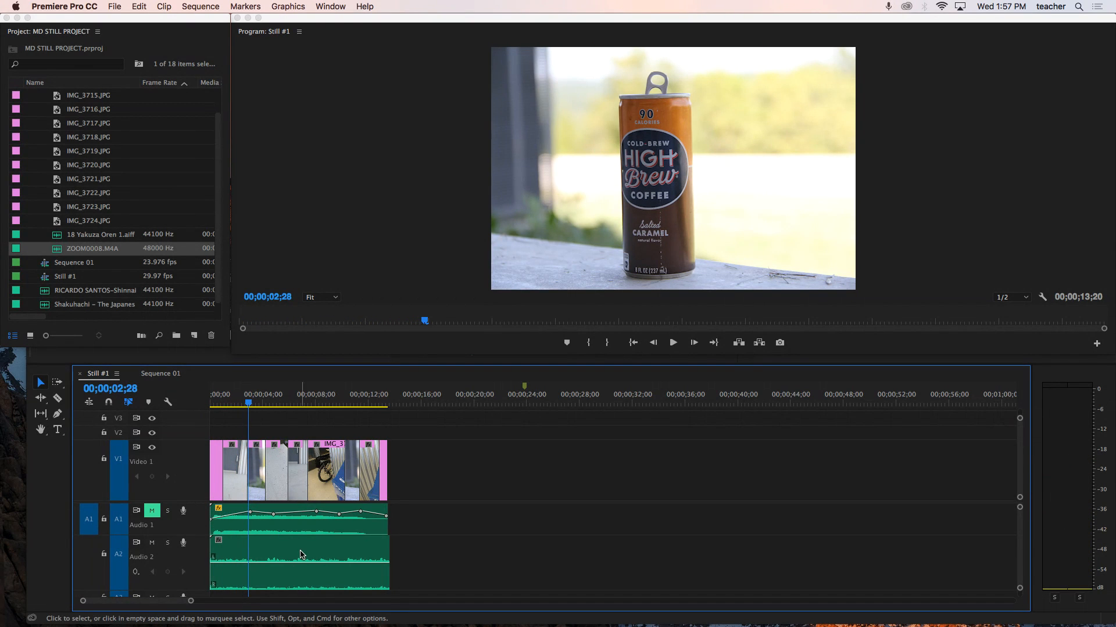
drag(295, 563, 302, 561)
key(space)
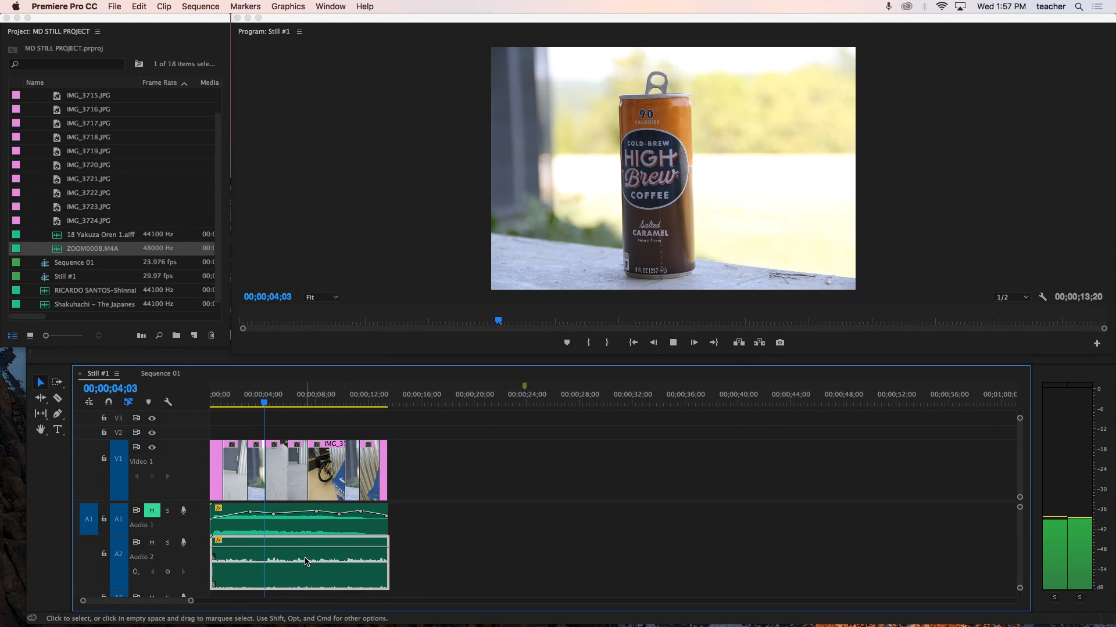
key(XF86AudioRaiseVolume)
key(XF86AudioRaiseVolume)
key(XF86AudioRaiseVolume)
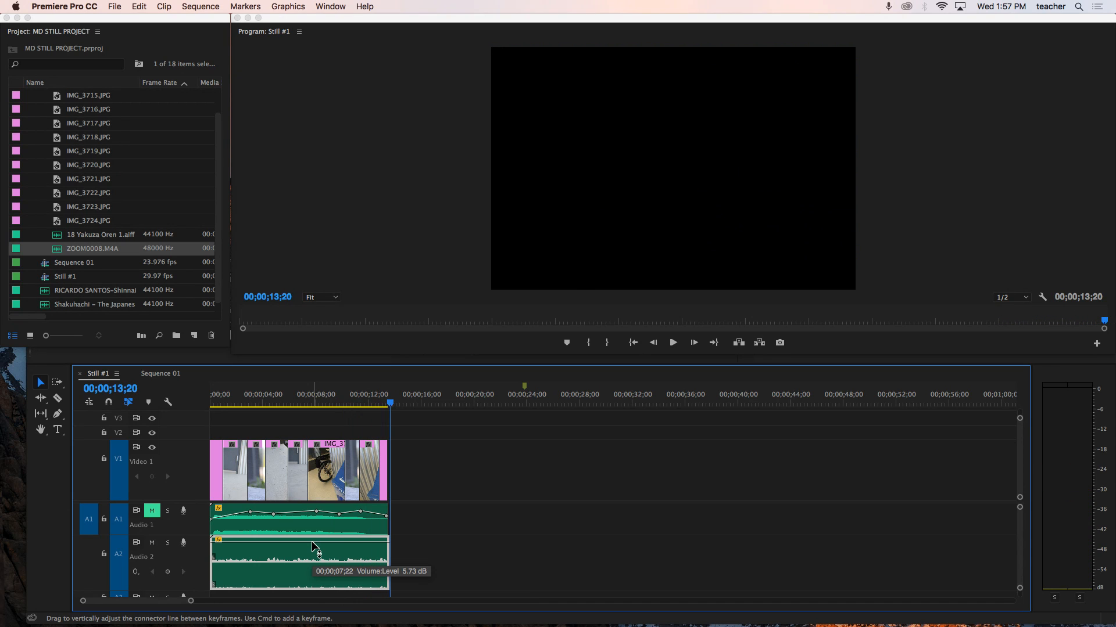
key(space)
key(space)
click(377, 404)
key(space)
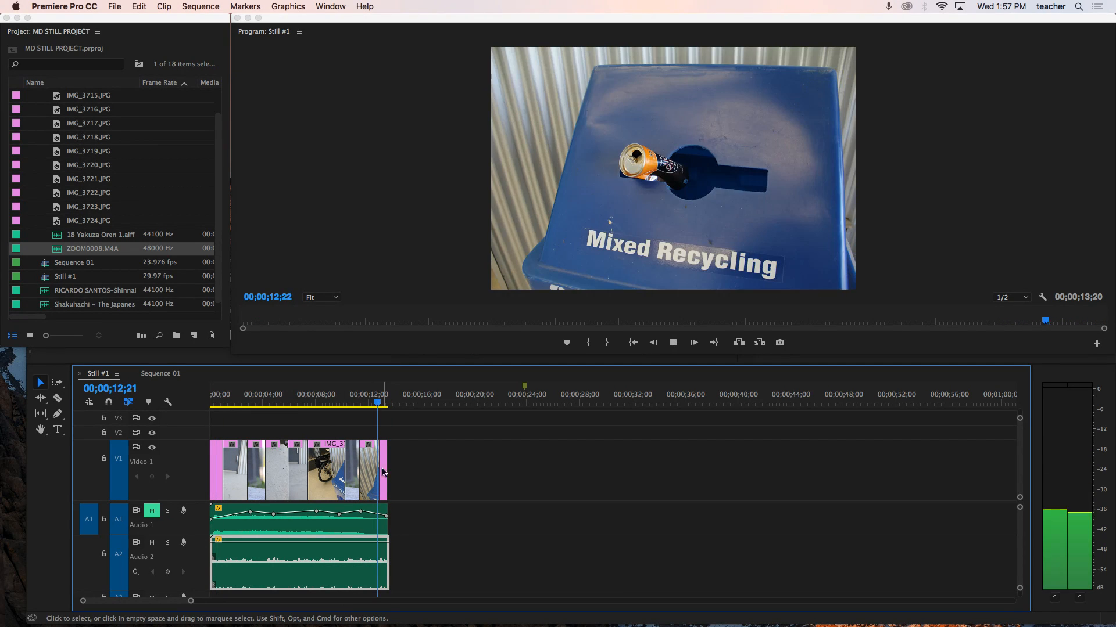
key(space)
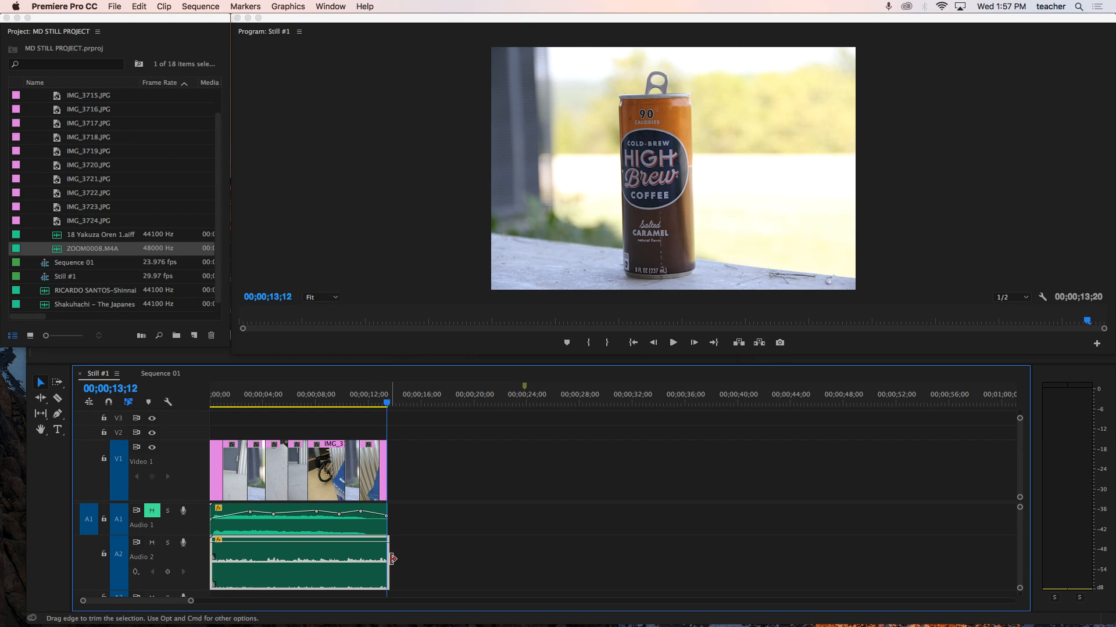
scroll(125, 570, up, 2)
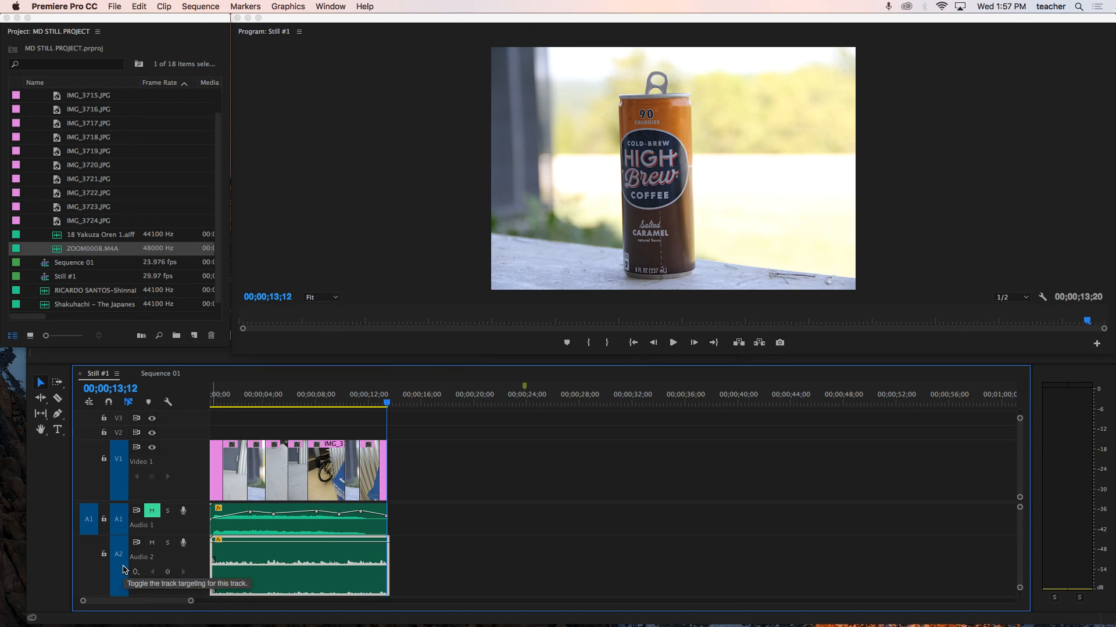
key(Delete)
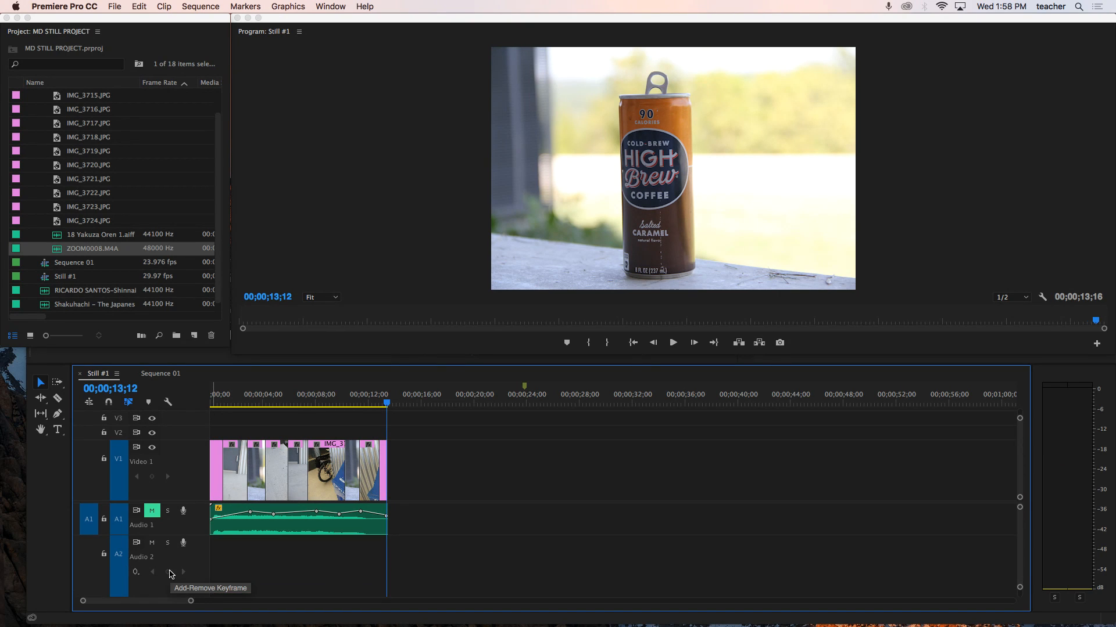
key(super+z)
- Trim the end of the ZOOM0008.M4A clip on A2 to line up with the end of the stills
key(c)
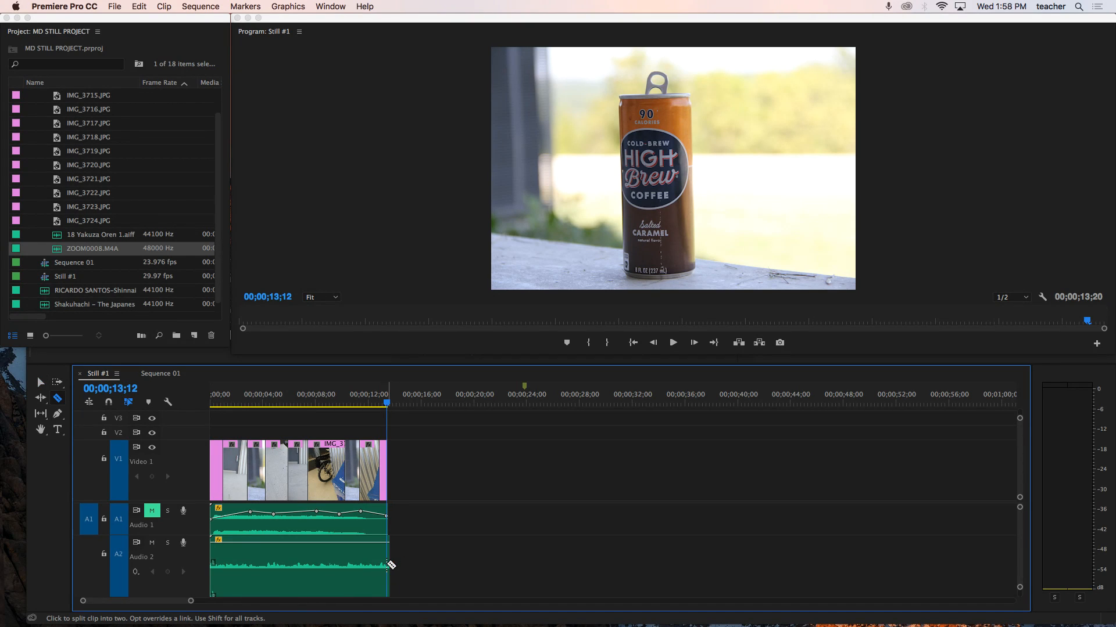
key(v)
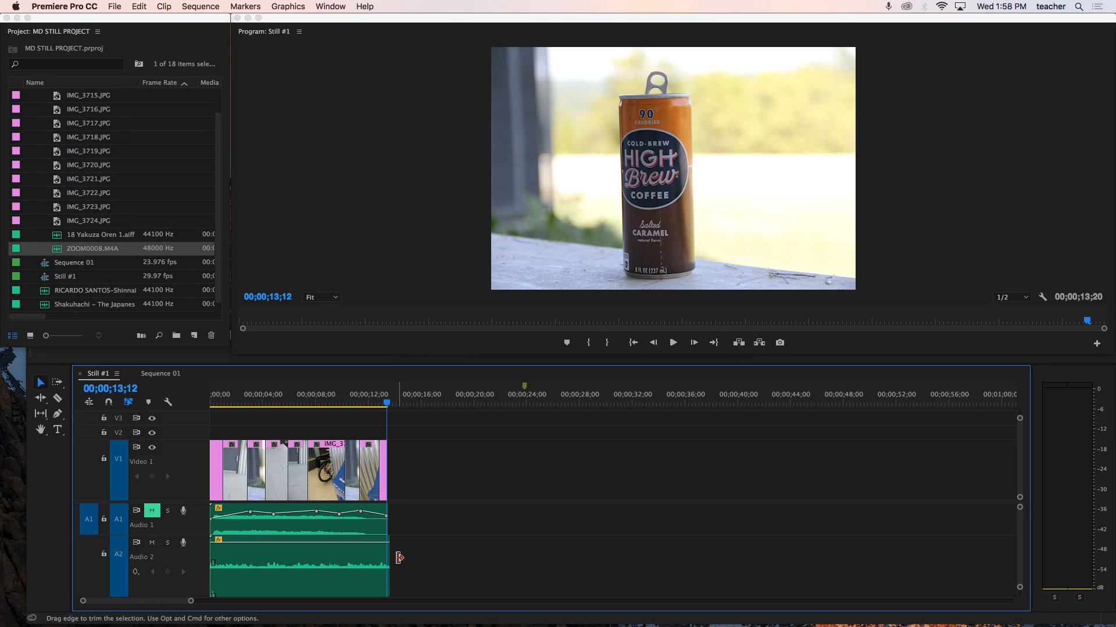
drag(394, 559, 390, 559)
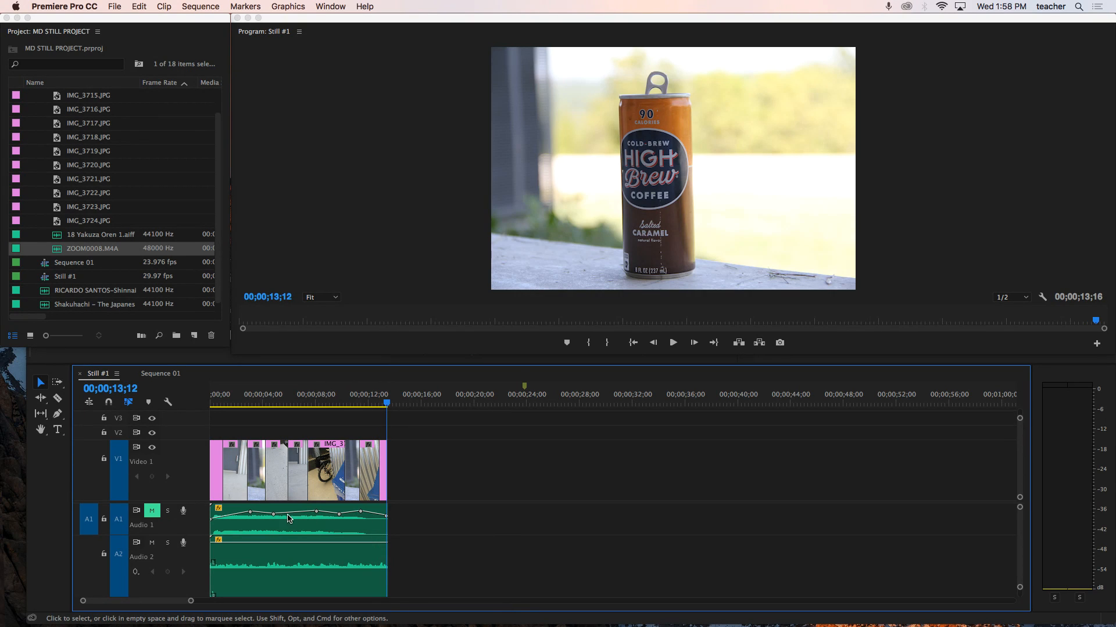
- Reposition the opening volume keyframe on the A1 music clip and play back the result
click(211, 523)
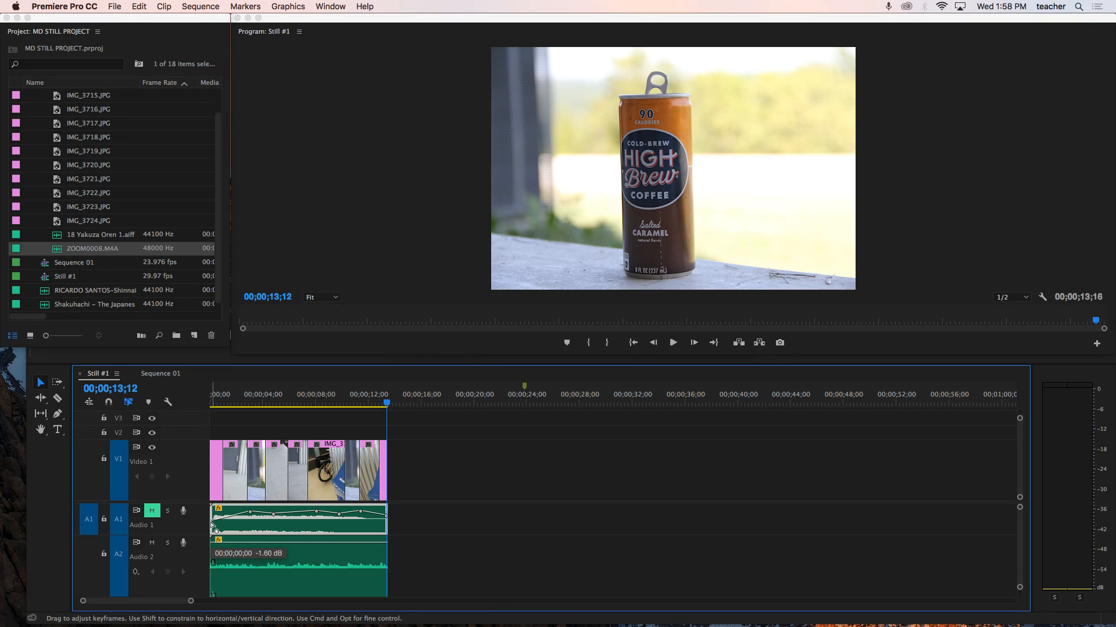
drag(211, 522, 361, 518)
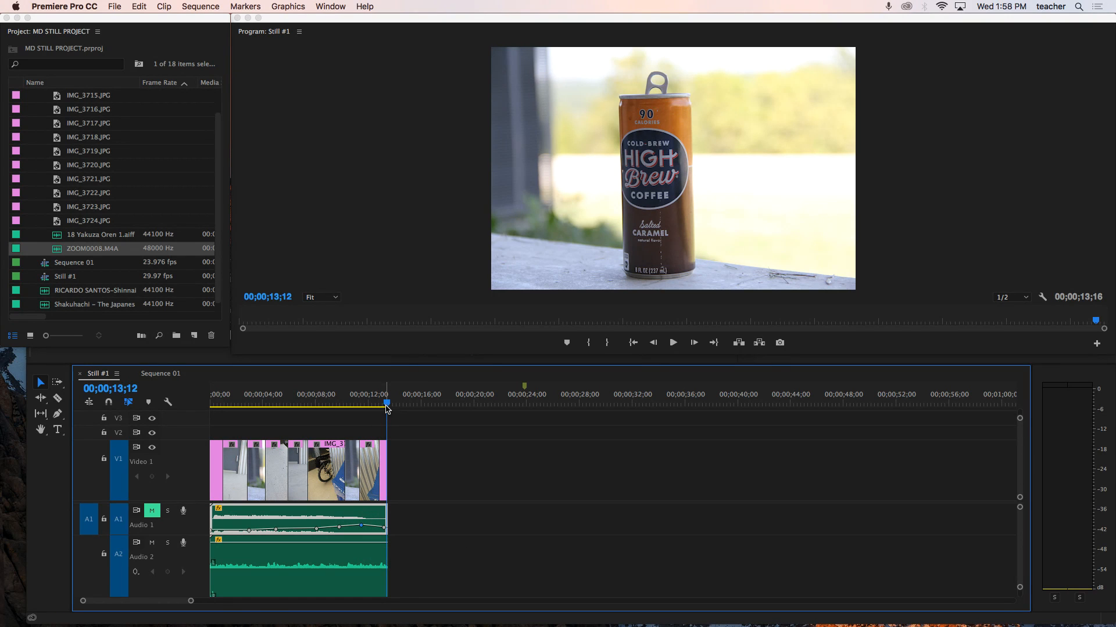
key(space)
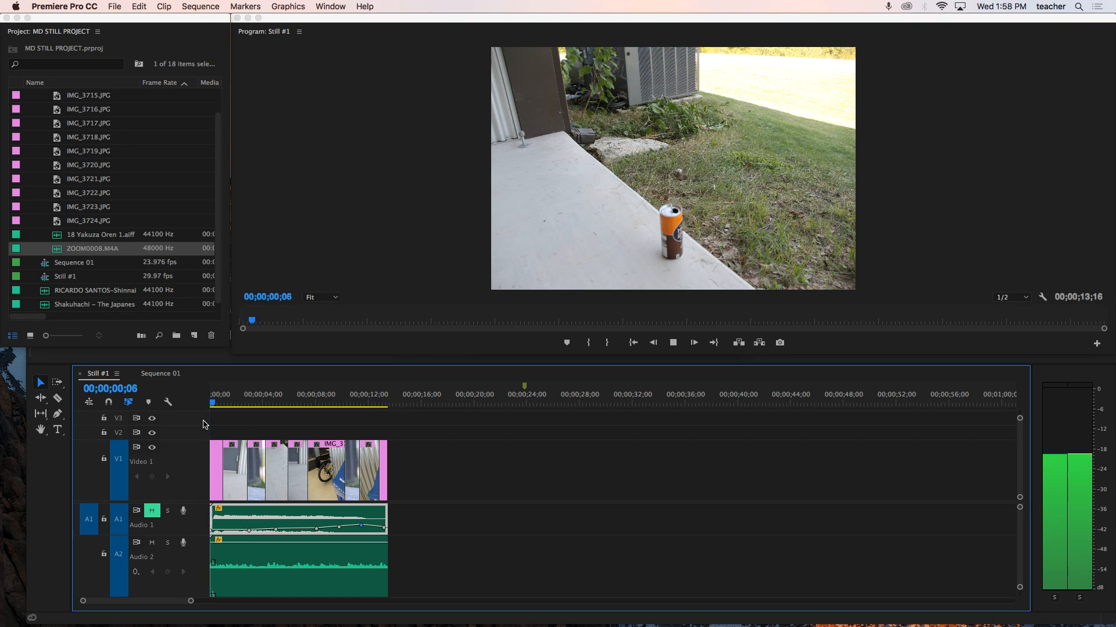
key(space)
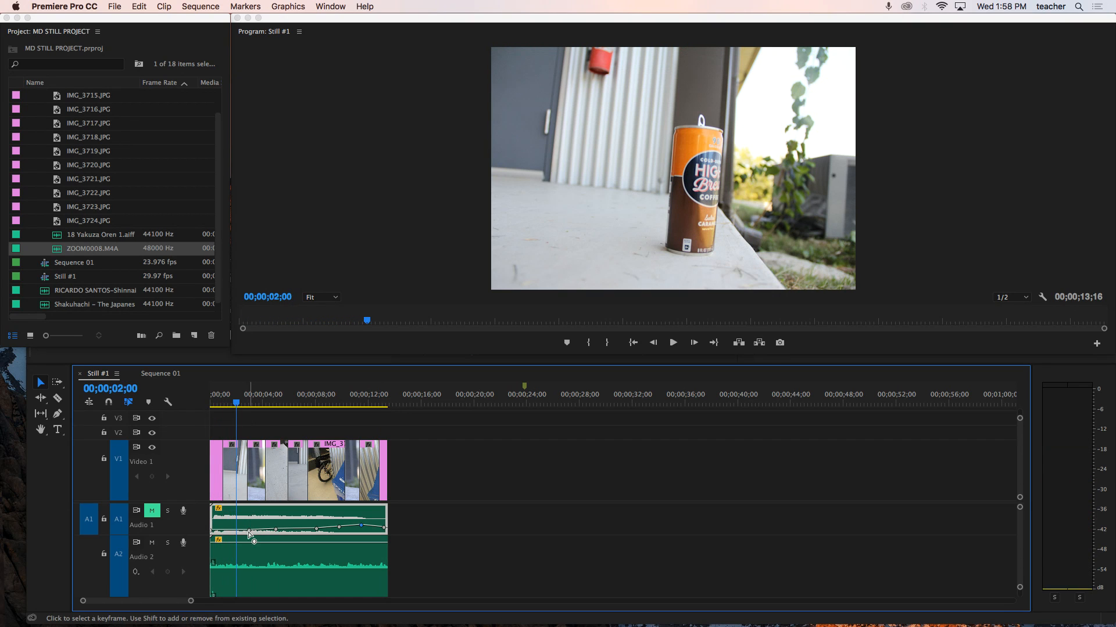
- Move a volume keyframe on the A1 music clip up to about the 8-second mark and replay it
drag(249, 533, 317, 520)
key(space)
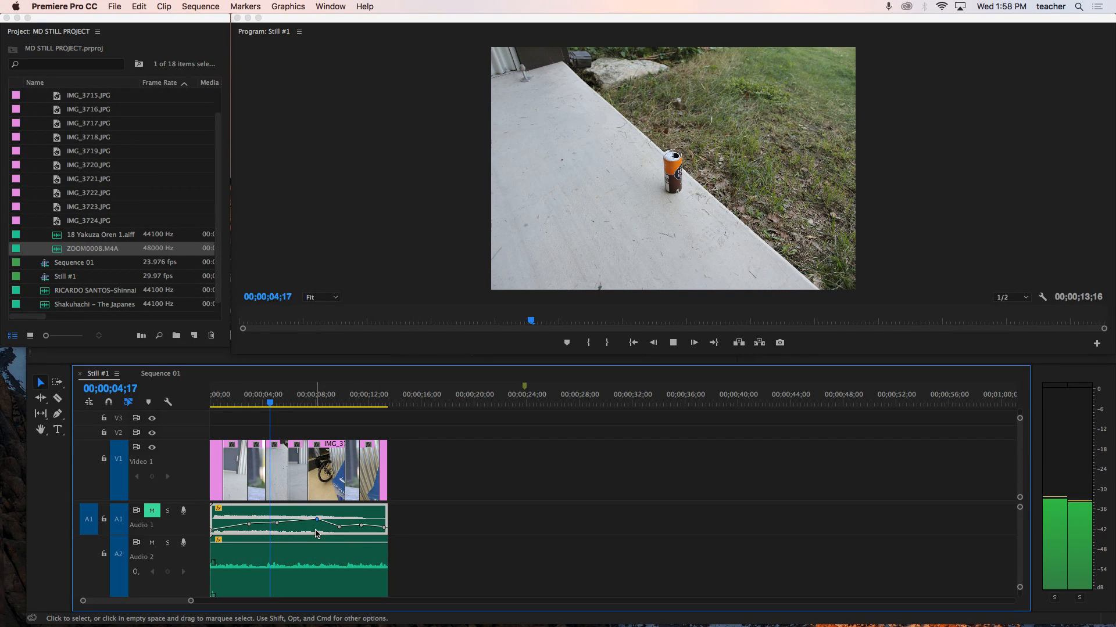
key(space)
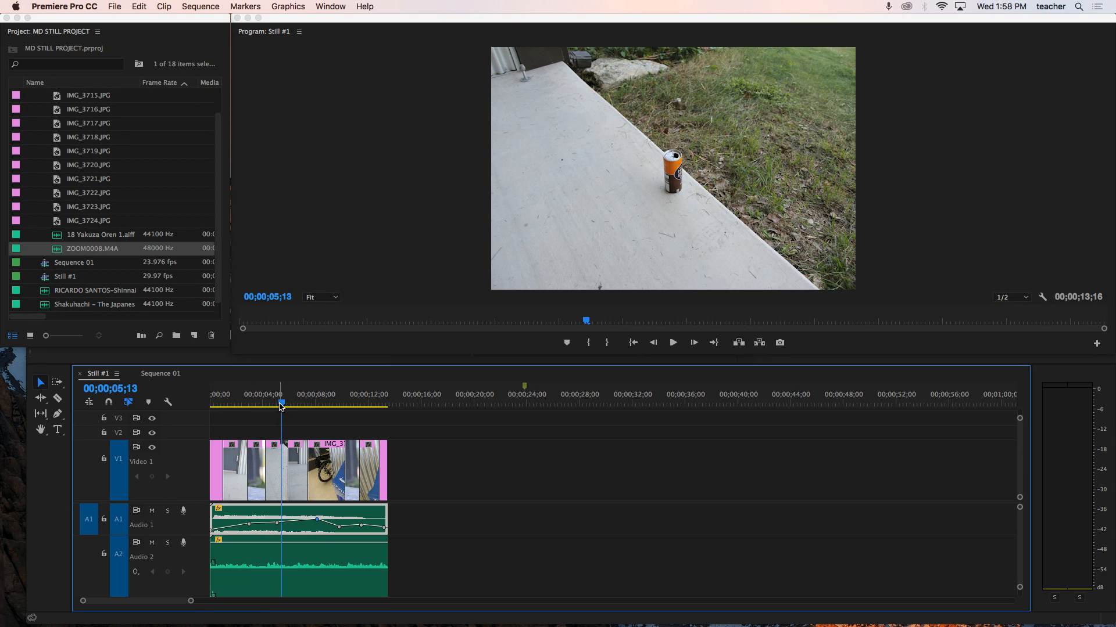
- Replay the music from the start and lower the volume keyframe near 8 seconds on the A1 clip
drag(279, 407, 211, 407)
key(space)
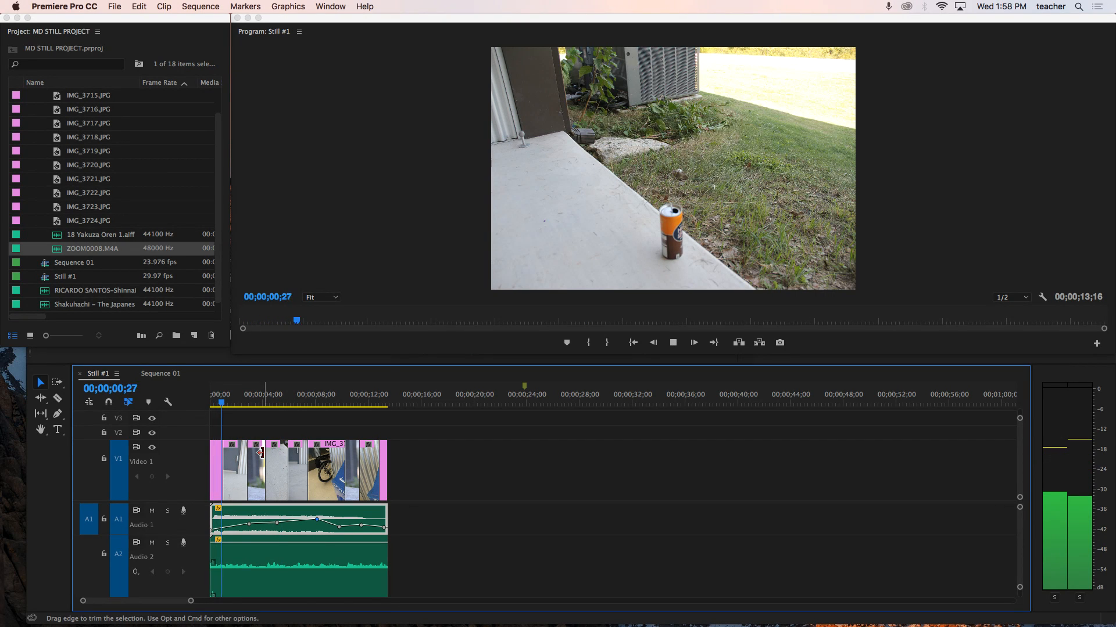
click(277, 527)
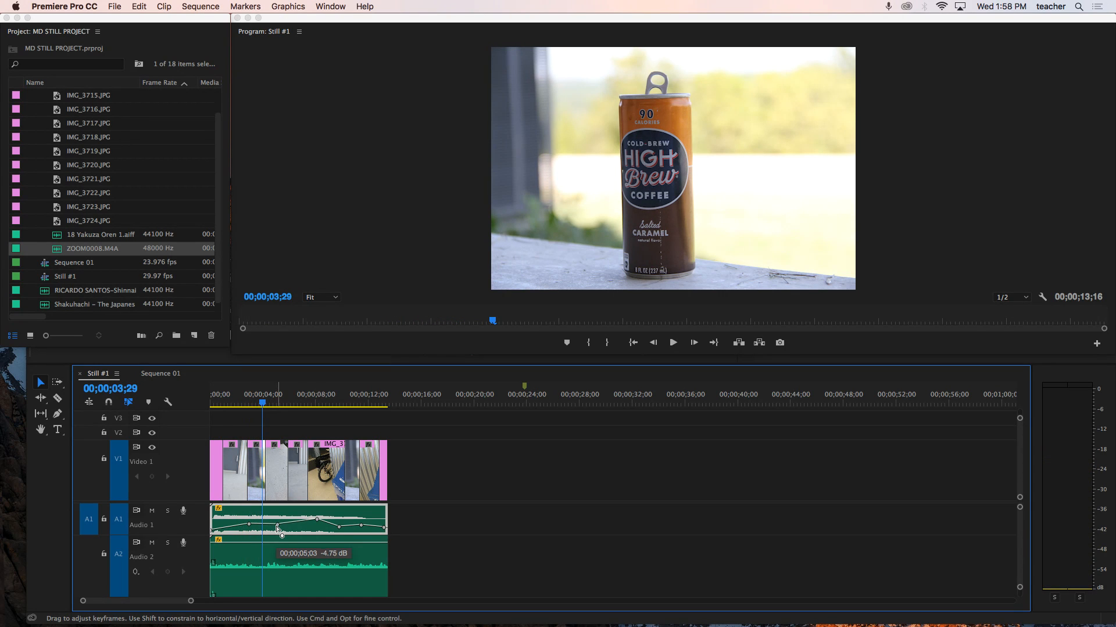
key(space)
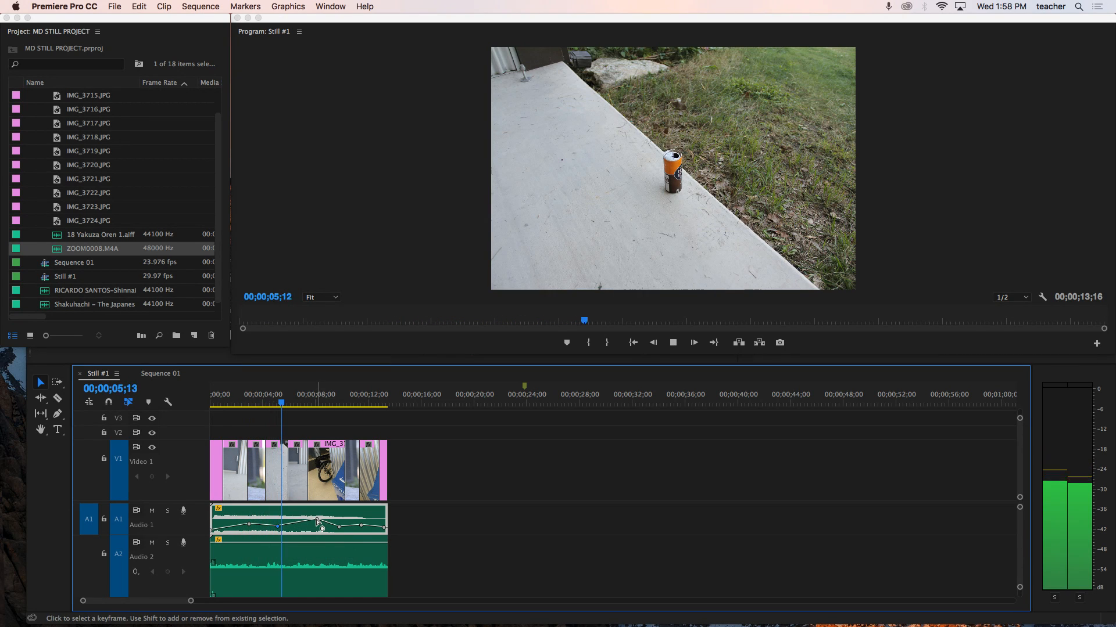
drag(317, 520, 319, 527)
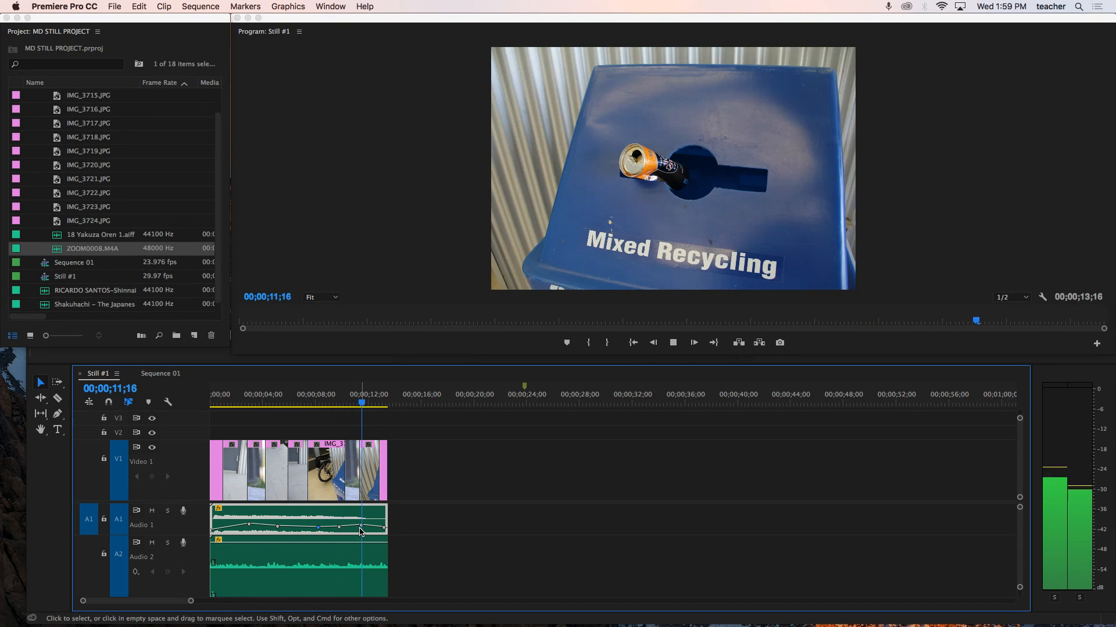
- Play the sequence from the beginning to check the audio mix
key(Home)
key(space)
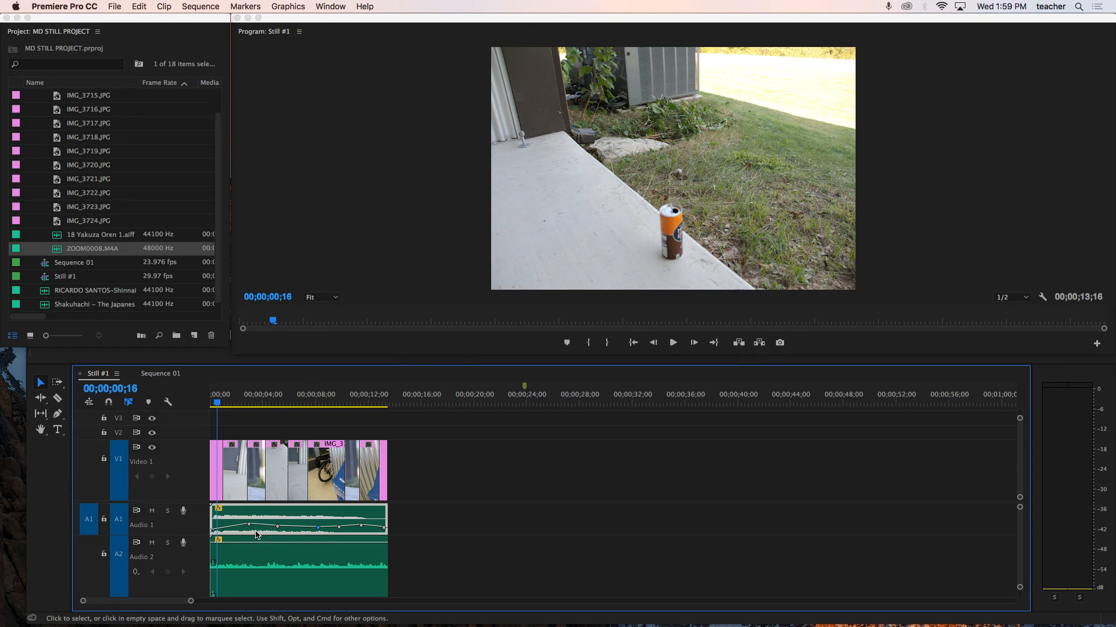
drag(274, 540, 274, 542)
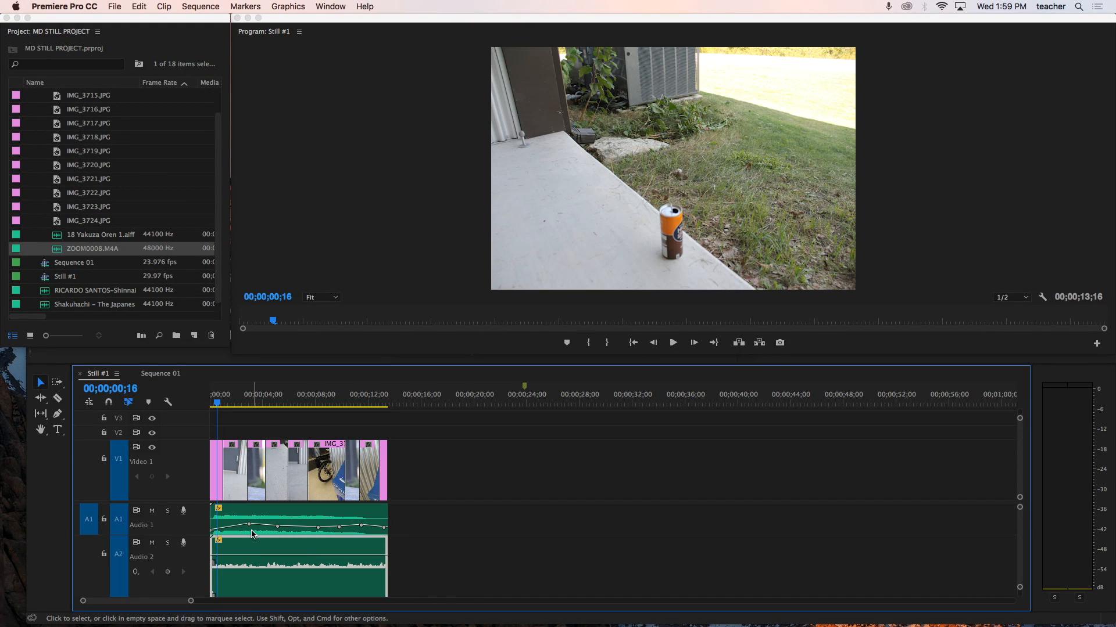
- Adjust the early volume keyframes on the A1 music clip with the Pen tool and enlarge the A1 track
drag(251, 529, 266, 528)
key(p)
drag(266, 525, 268, 526)
scroll(121, 528, up, 3)
scroll(121, 528, up, 5)
scroll(121, 527, down, 6)
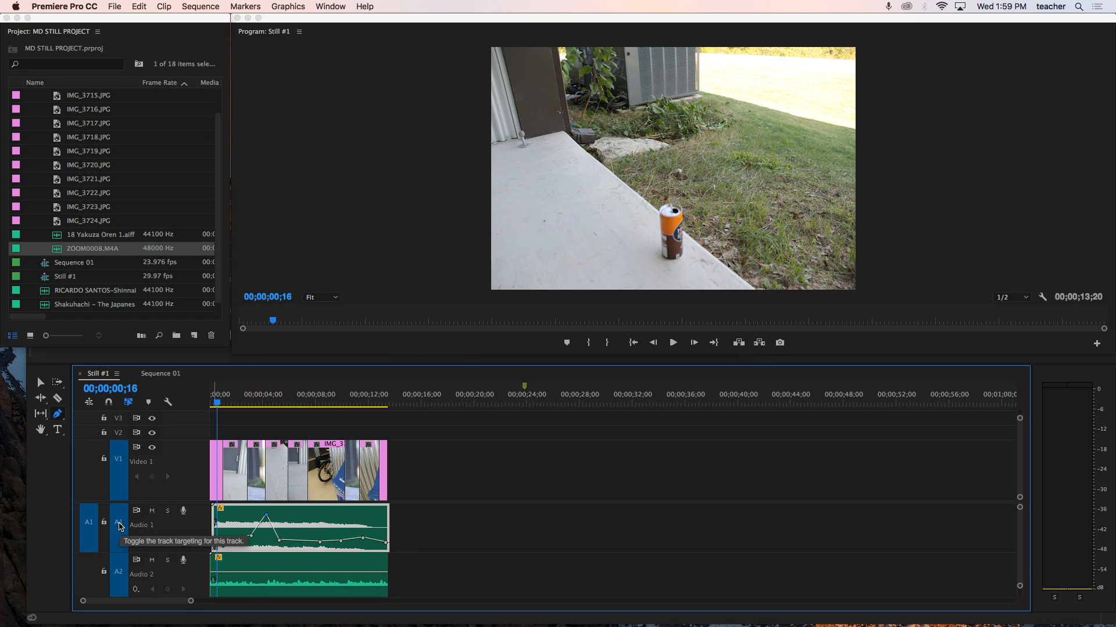